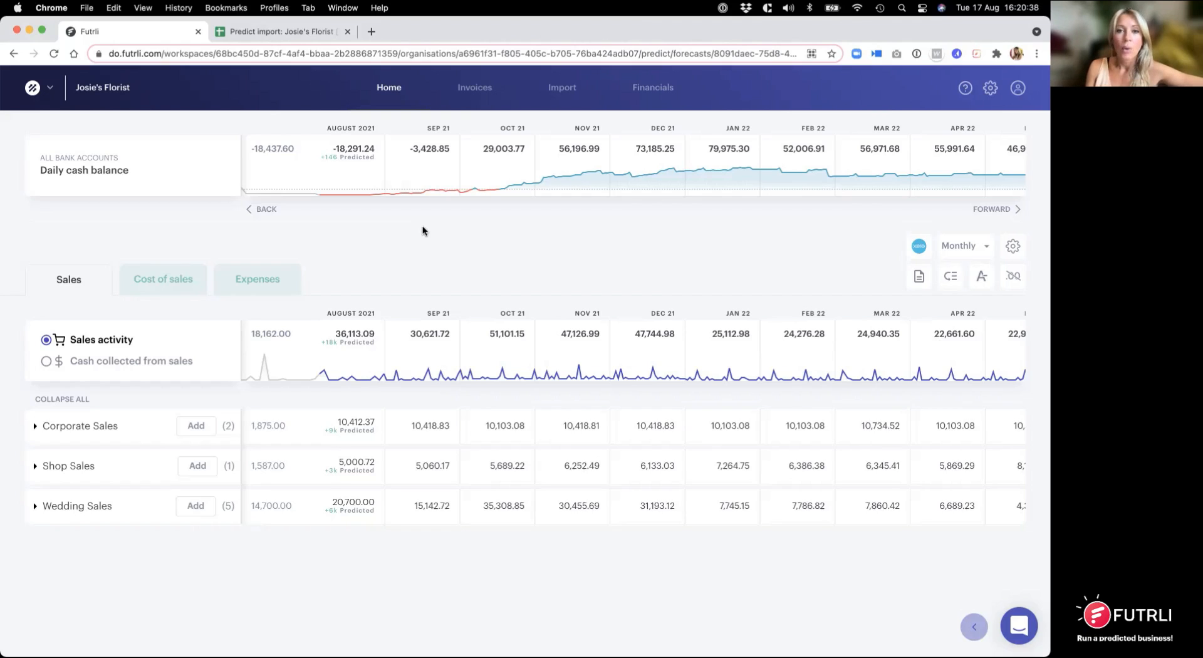
Step: Review the current liabilities accounts, including the Covid-19 Loan, in the forecast's balance sheet
click(653, 89)
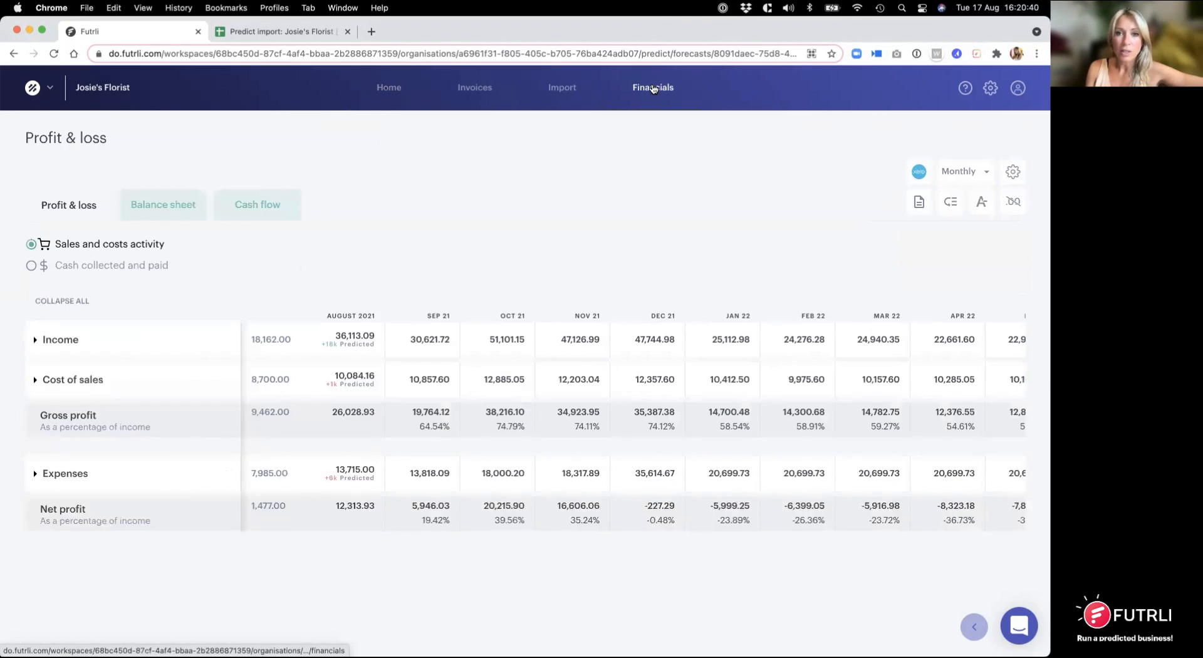
click(179, 218)
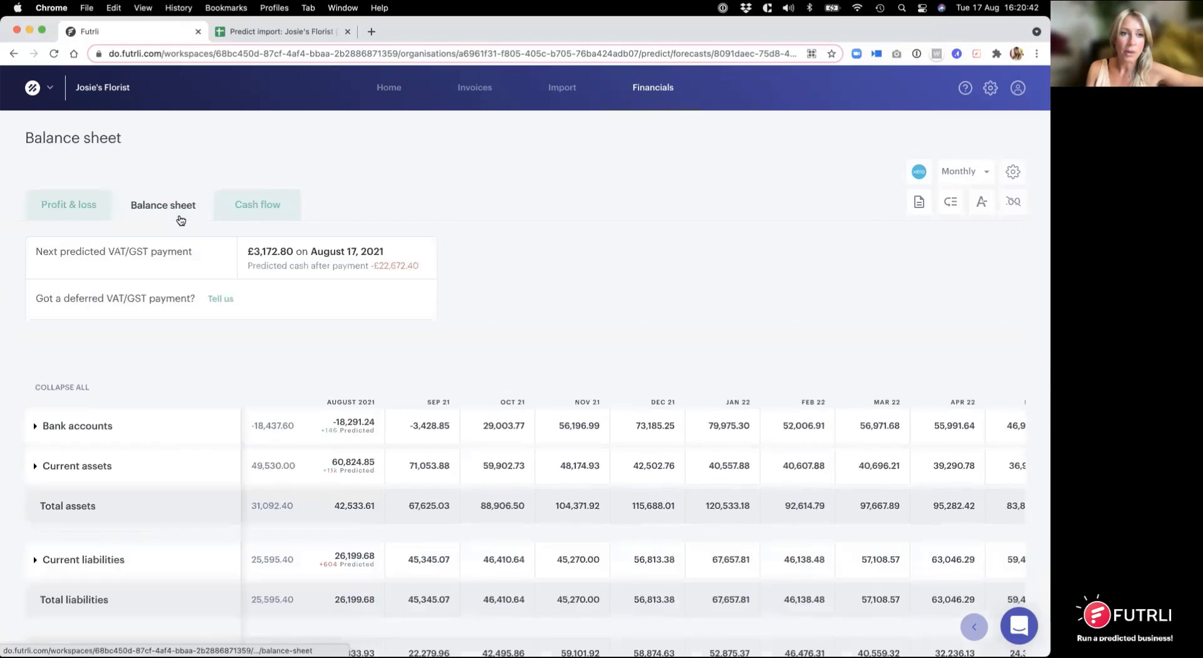
scroll(76, 458, down, 2)
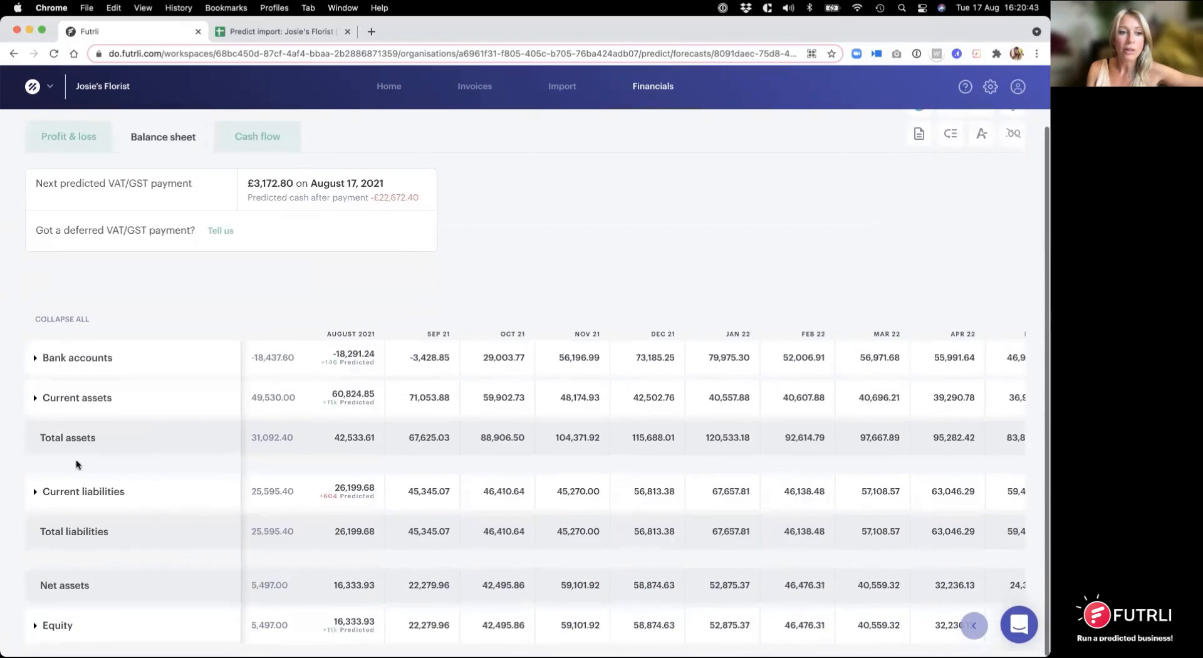
click(36, 495)
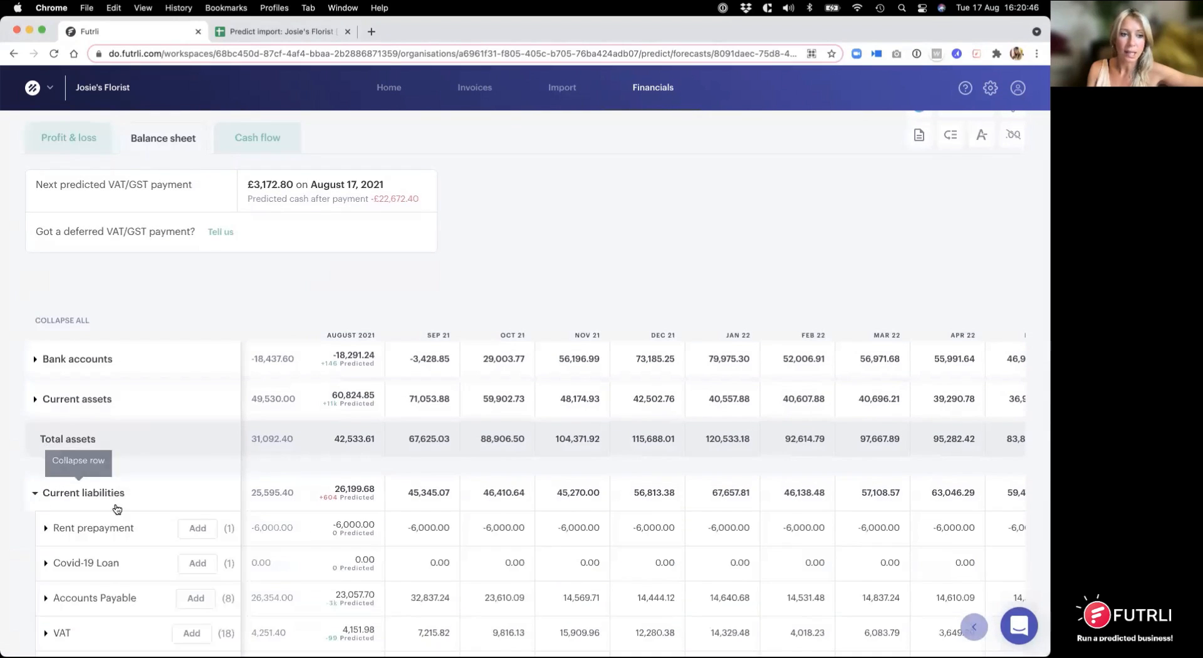
scroll(159, 506, down, 5)
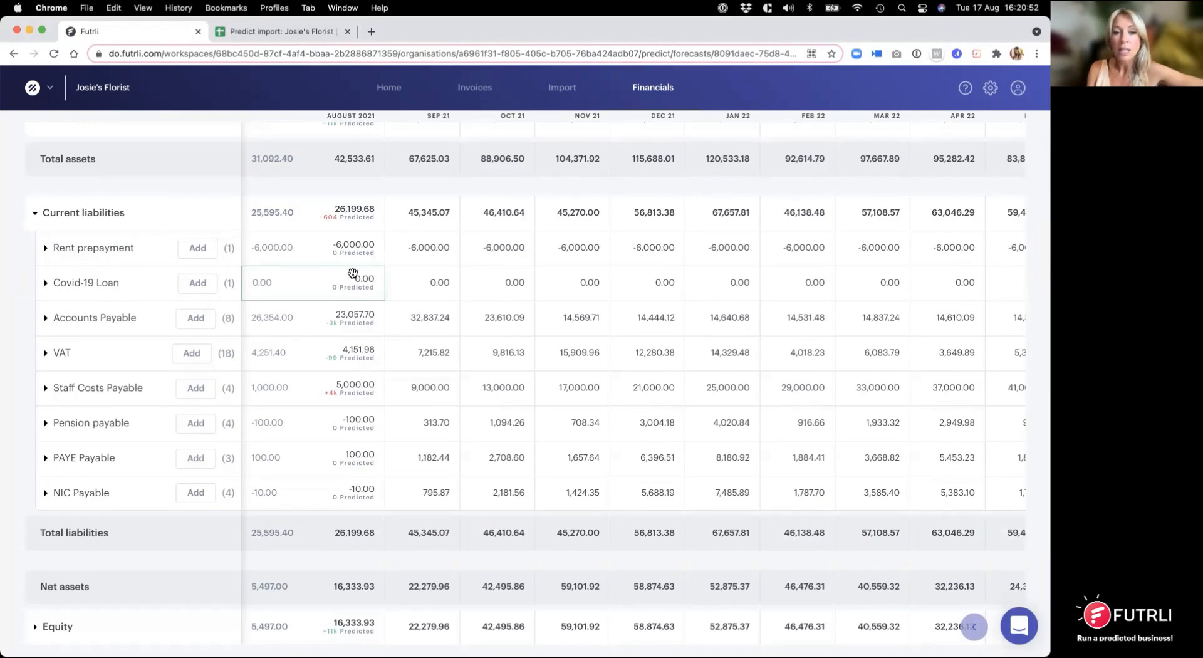
scroll(352, 272, up, 6)
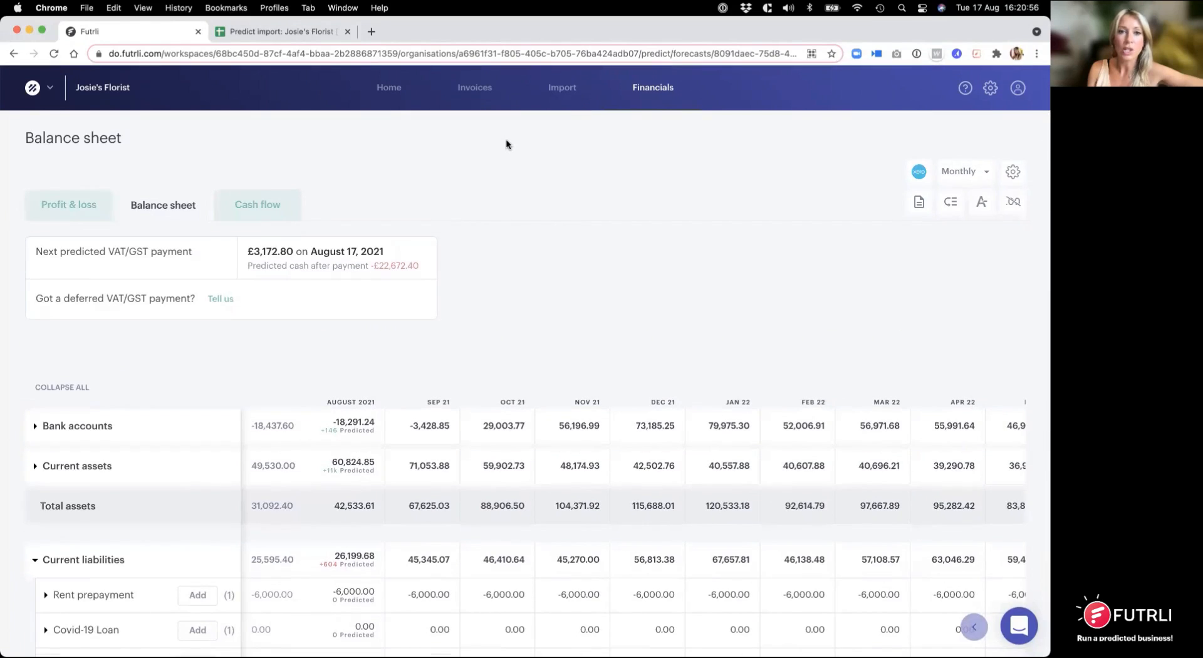
Step: Examine the expense accounts in the profit and loss, including Interest under Overheads
click(94, 204)
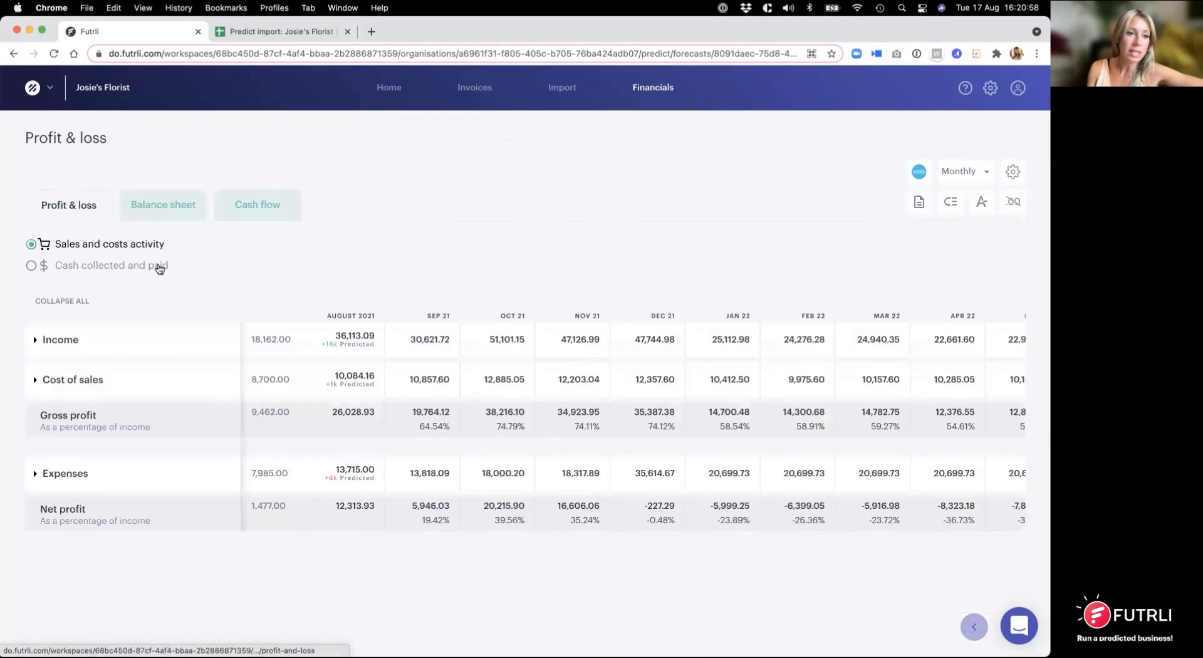
click(36, 473)
scroll(133, 438, down, 2)
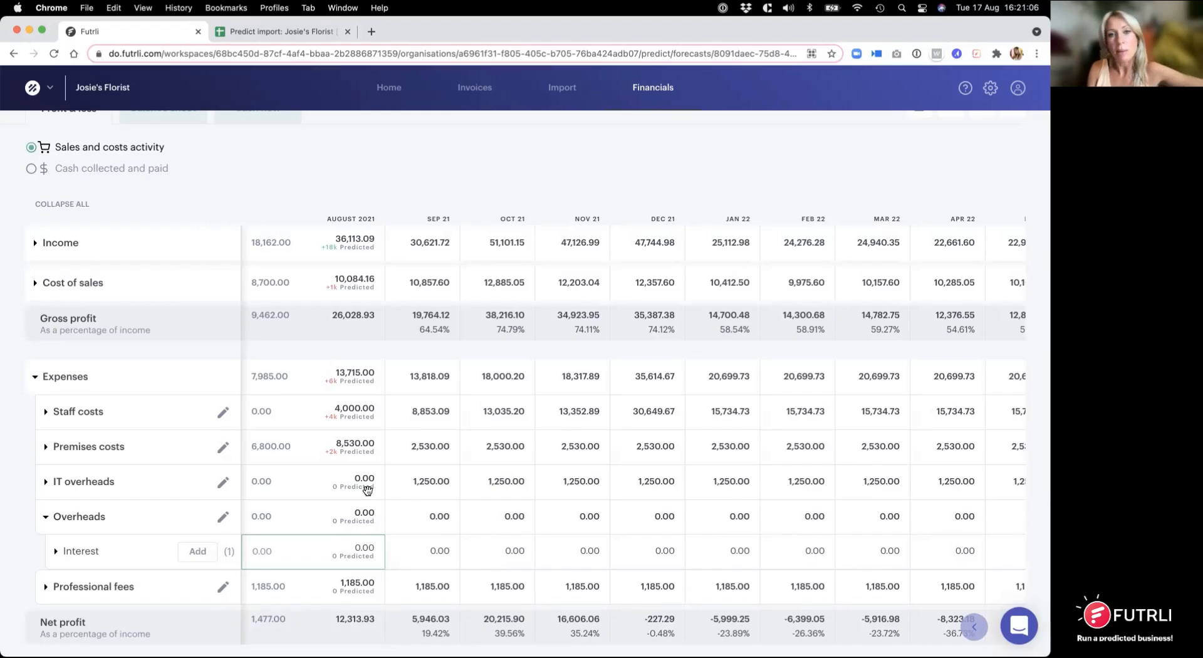
Step: Get the Loan Amortization template from the import templates and display its Loan calculator sheet
click(535, 94)
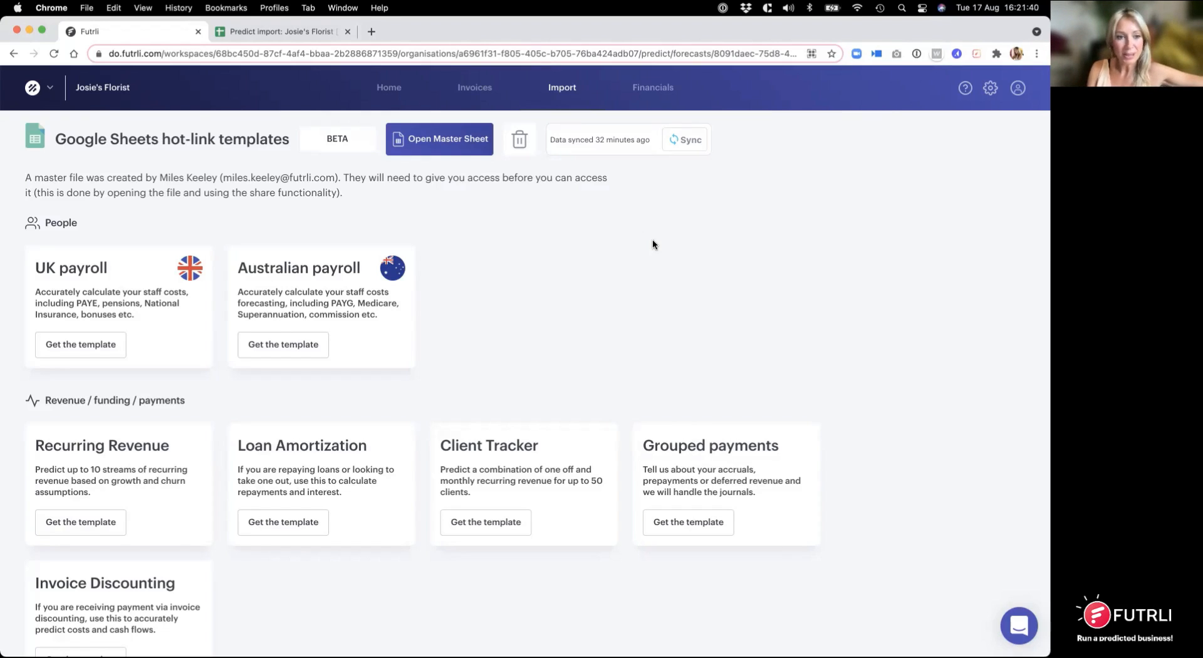
scroll(646, 250, down, 3)
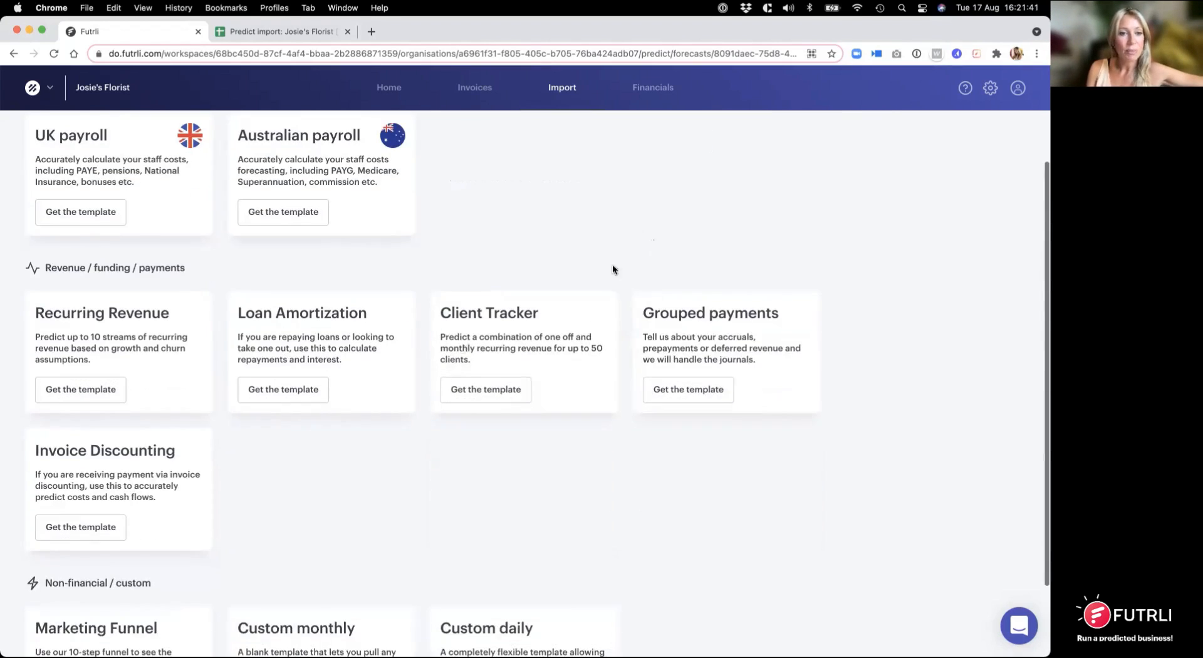
click(283, 389)
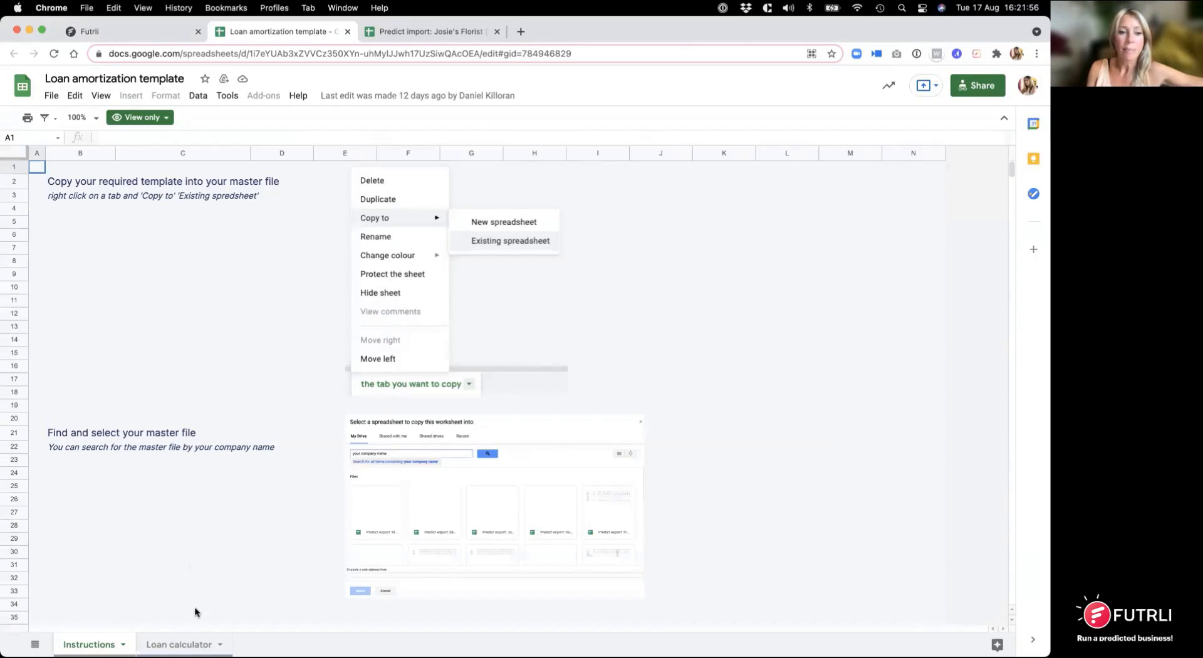
click(191, 644)
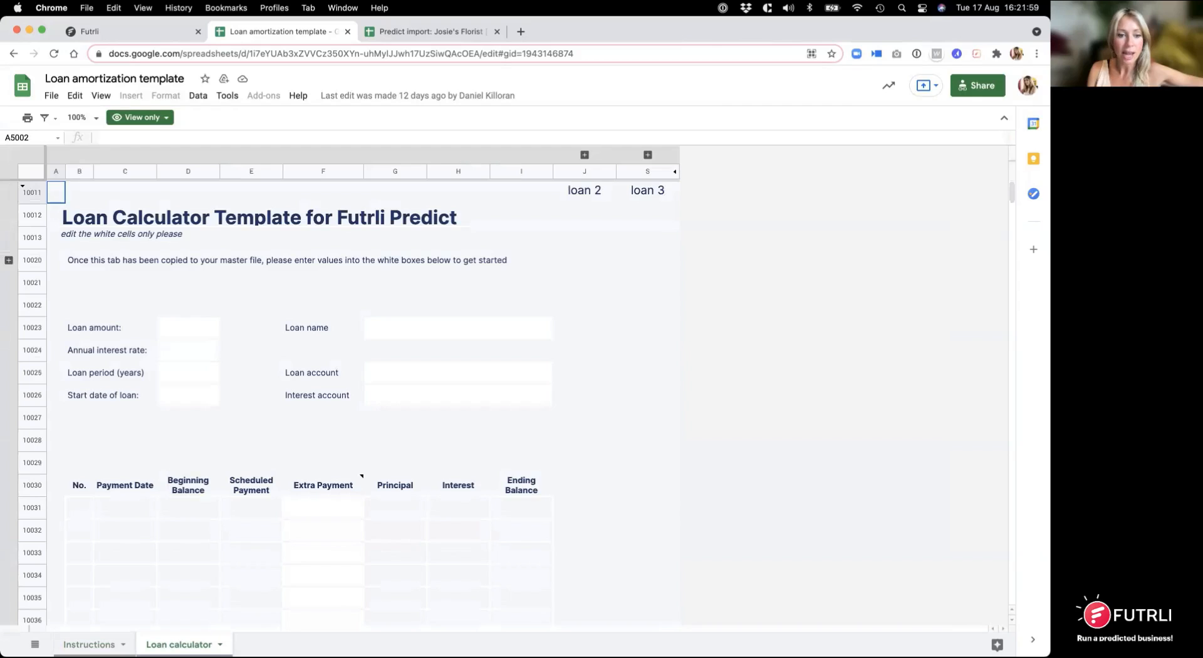
Step: Start copying the Loan calculator sheet to an existing spreadsheet, and copy the master file's title for finding it
click(220, 644)
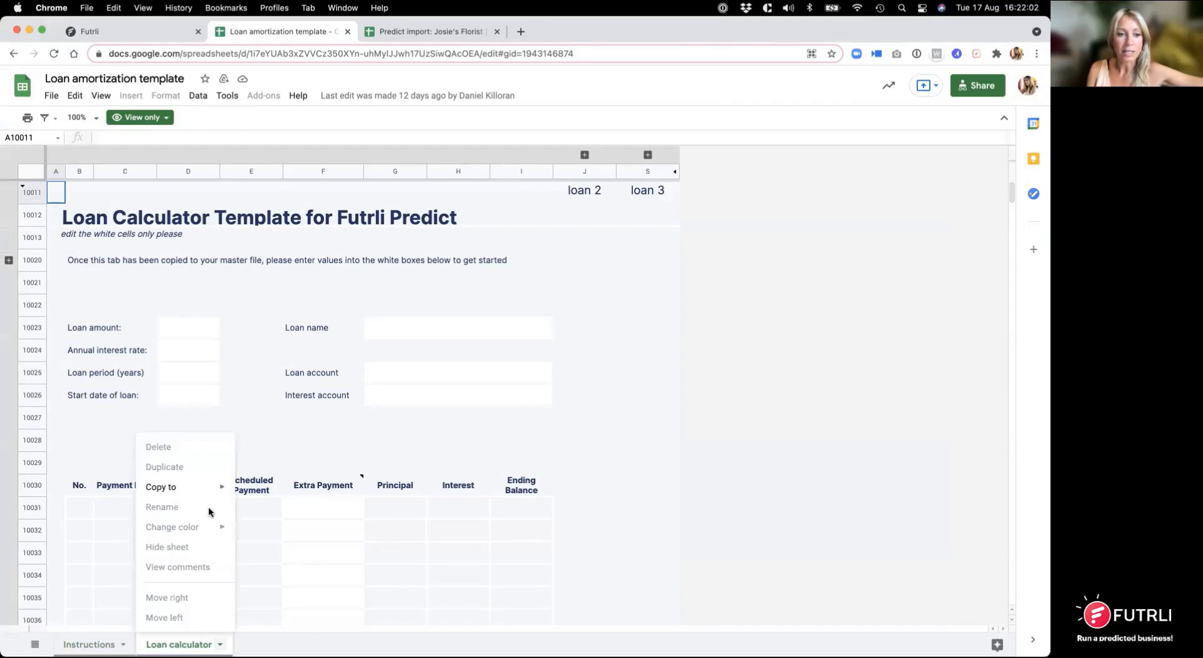
mouse_move(211, 494)
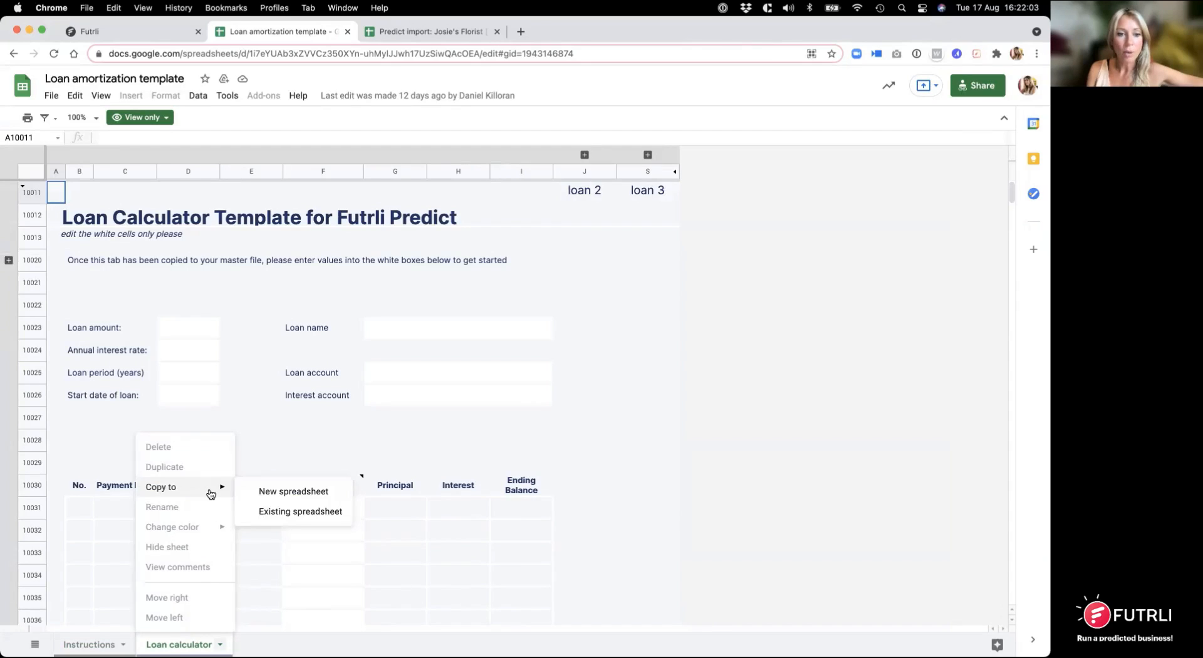
click(278, 513)
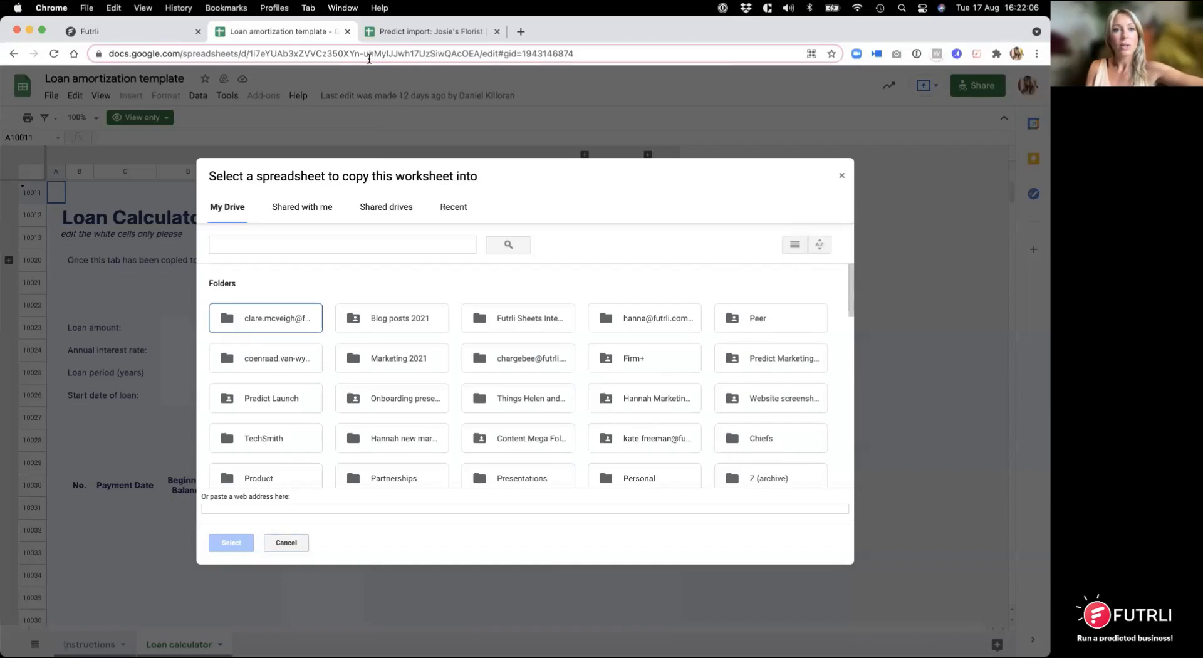
click(429, 32)
click(68, 77)
key(cmd+c)
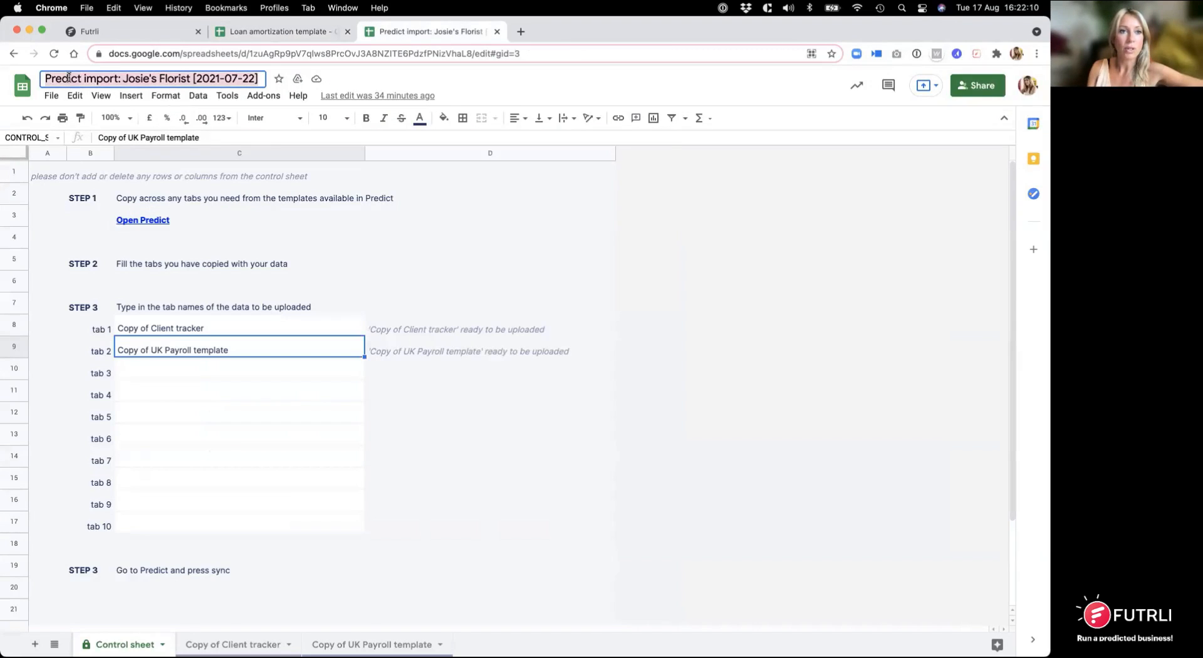
click(245, 32)
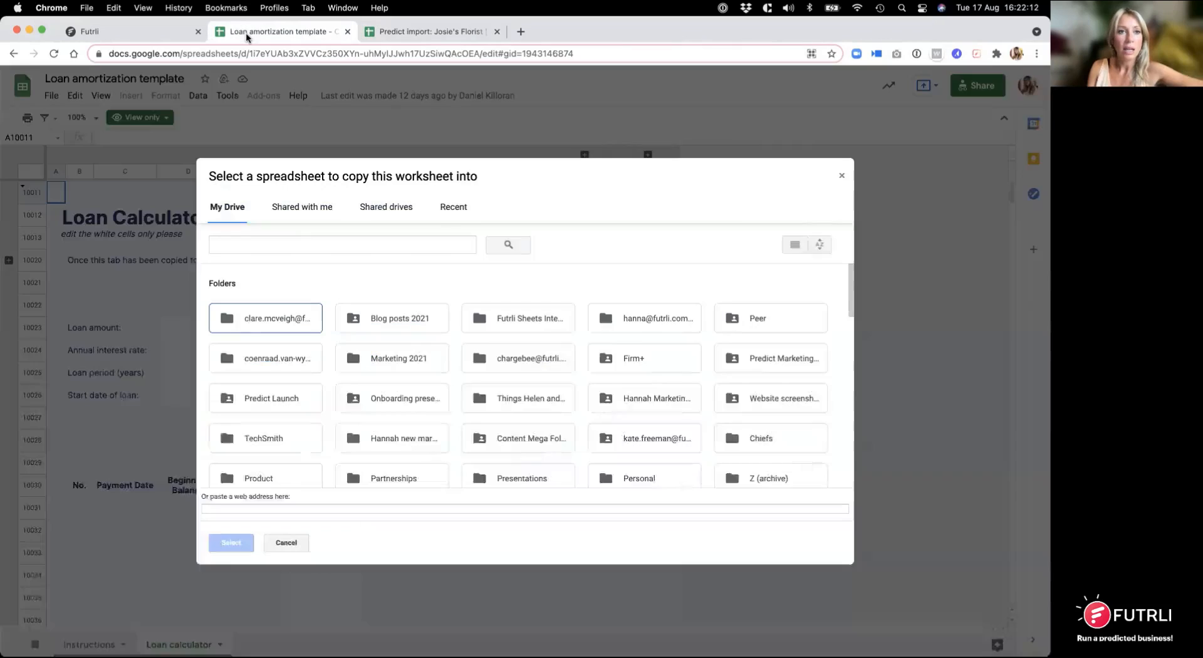
Step: Search for "Predict import: Josie's Florist [2021-07-22]" and choose it as the spreadsheet receiving the Loan calculator sheet
click(258, 244)
key(cmd+v)
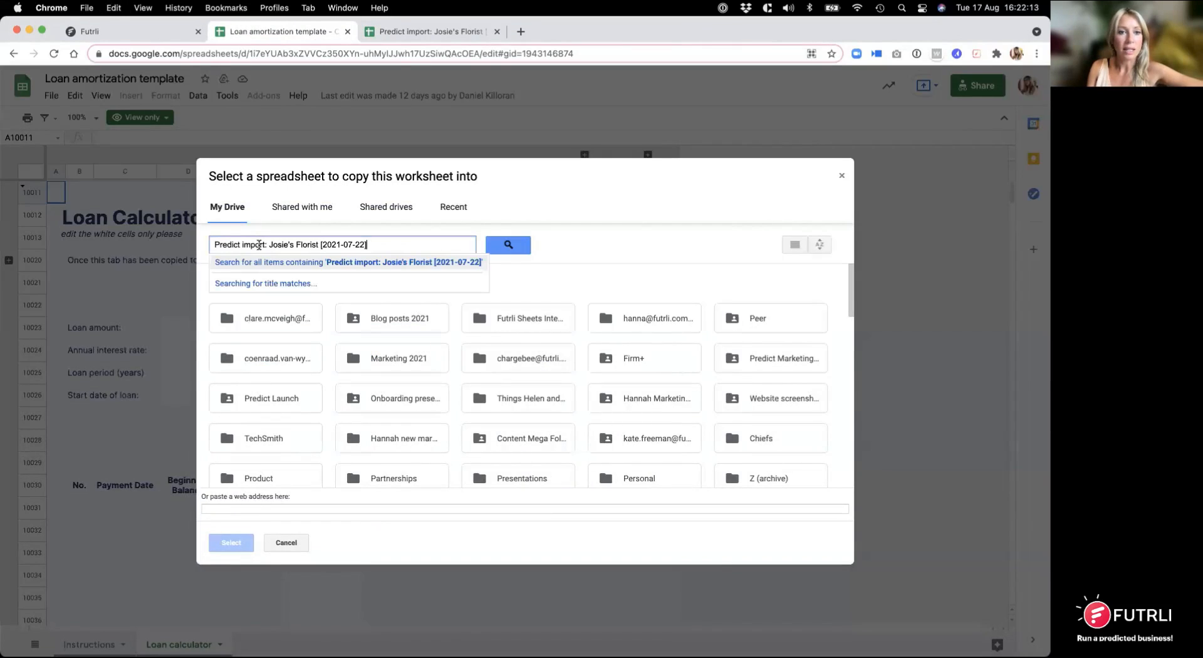
click(508, 245)
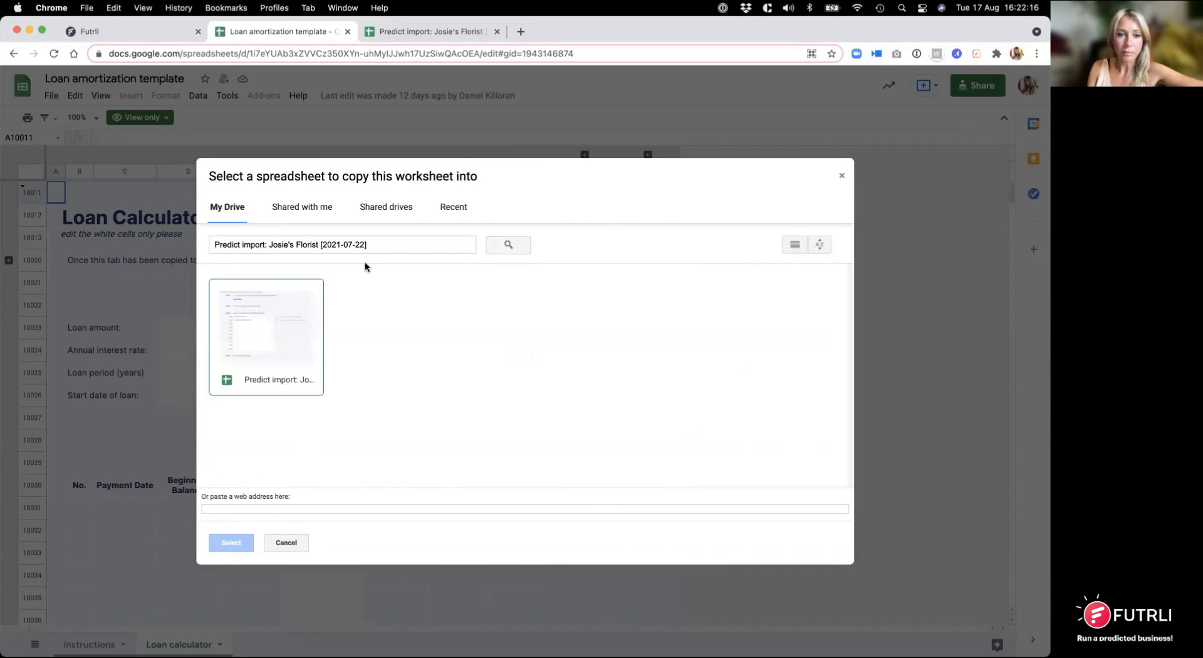
double_click(270, 307)
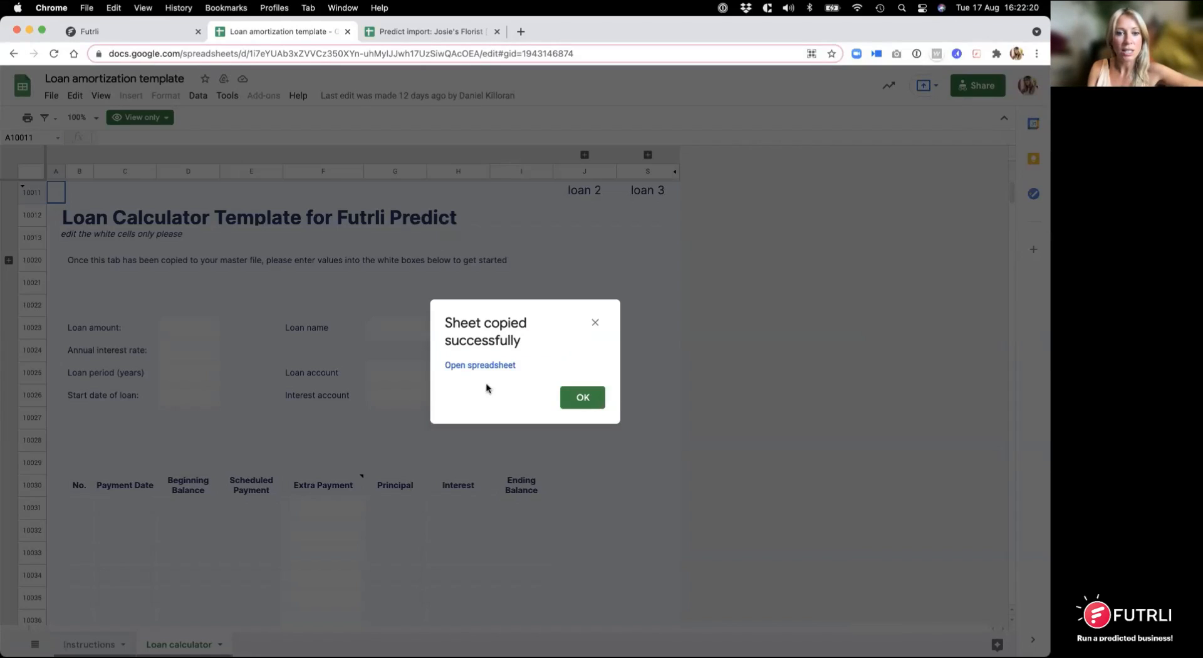
Step: Return to the master spreadsheet's Control sheet and close the loan amortization template
click(408, 30)
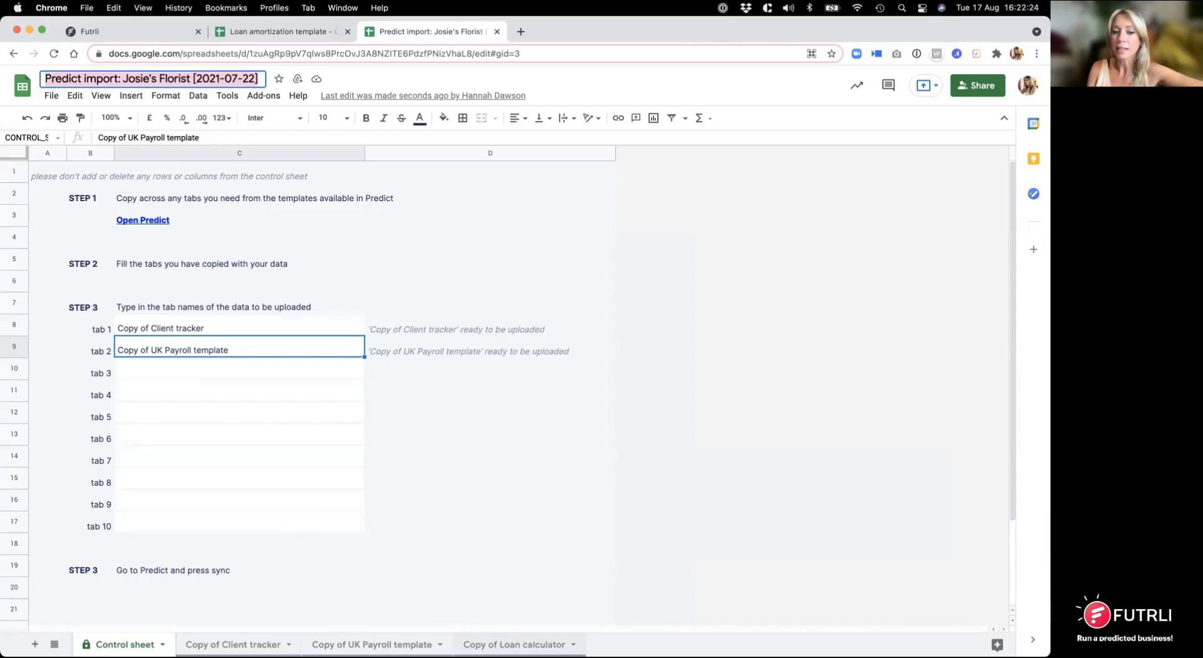
click(347, 31)
click(418, 483)
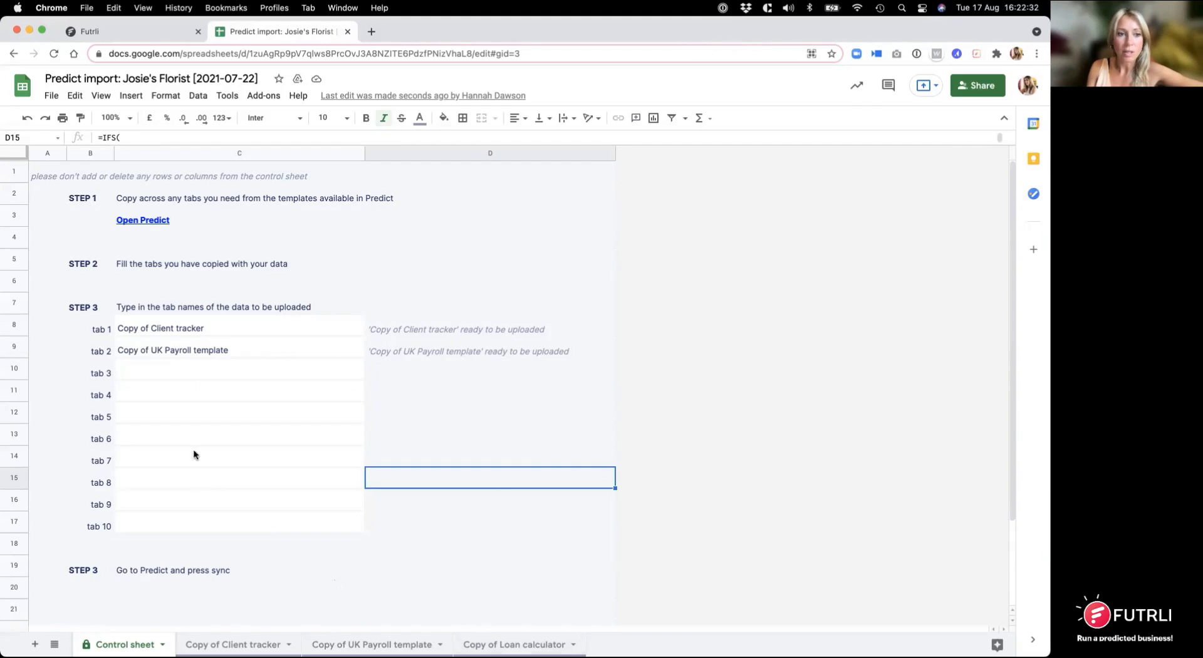
Step: Enter "Copy of Loan calculator" as the tab 3 name in the Control sheet's upload list
click(201, 370)
text(Cop)
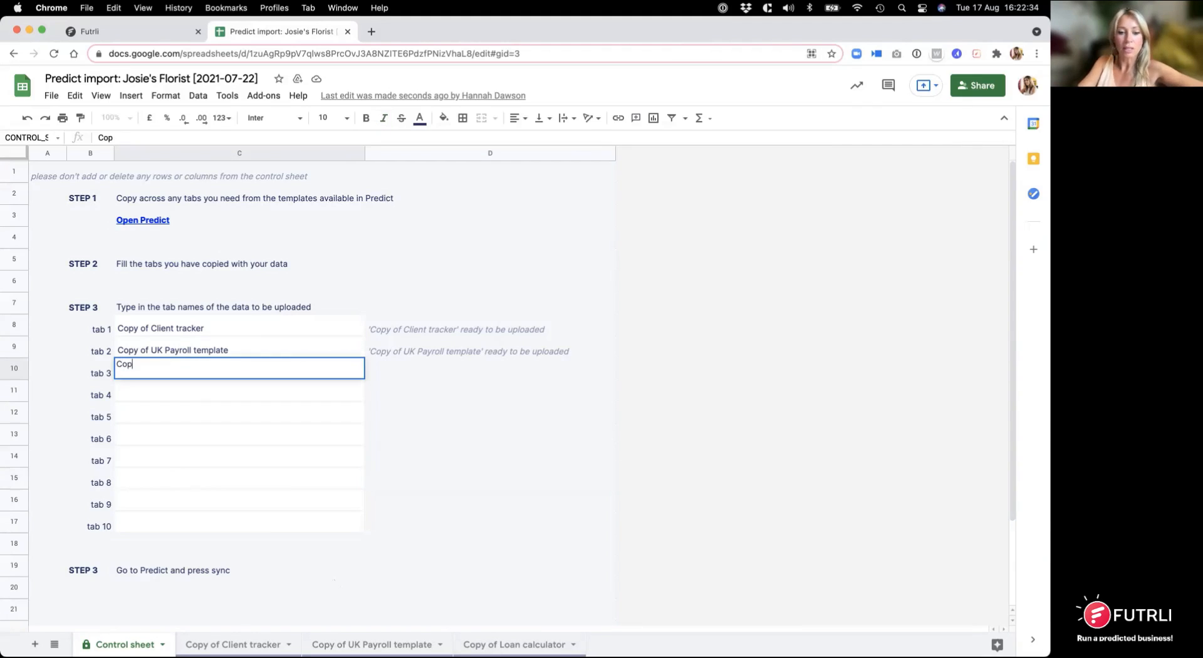
text(y of)
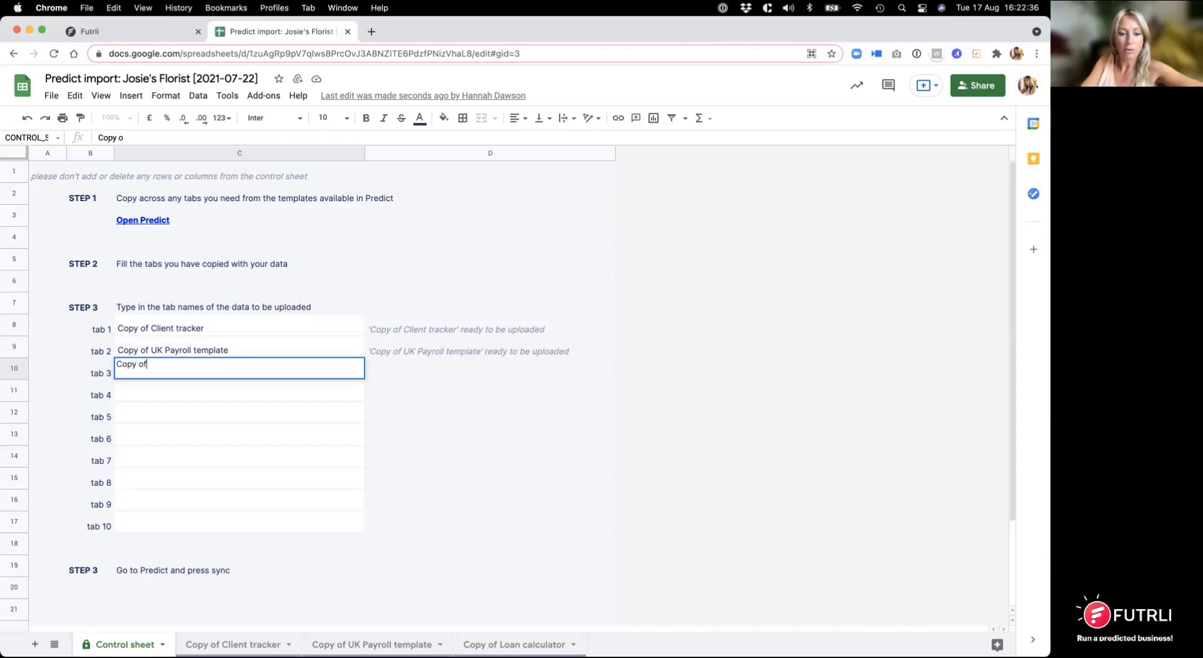
text( Loan Cakl)
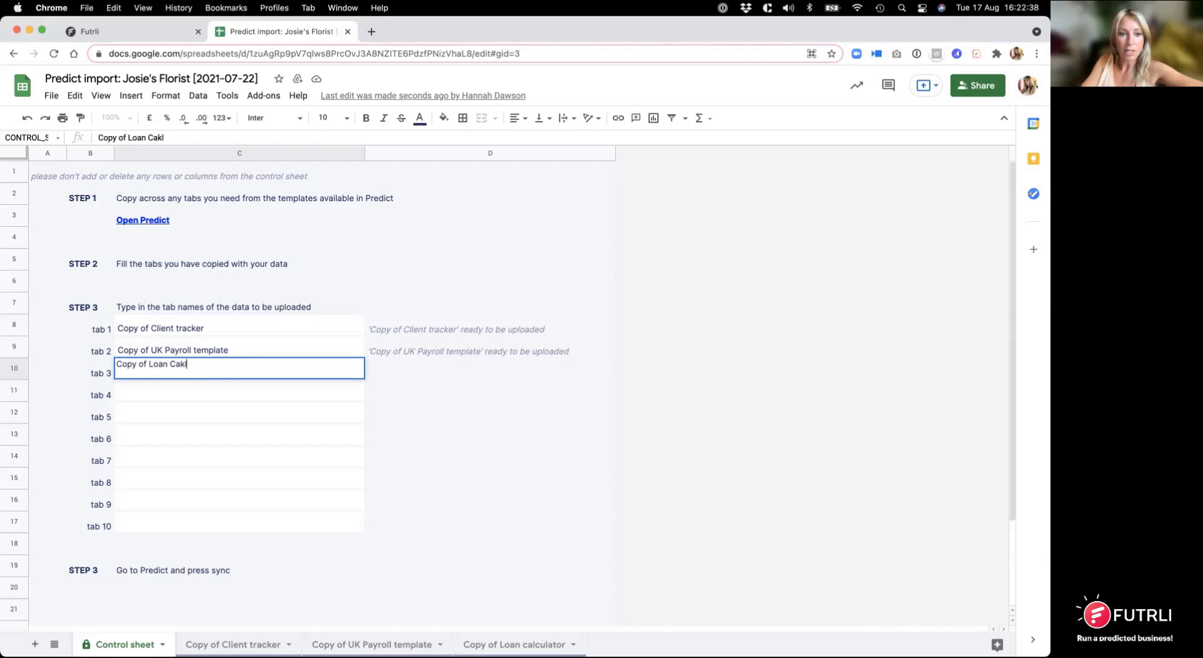
key(BackSpace)
key(BackSpace)
text(lc)
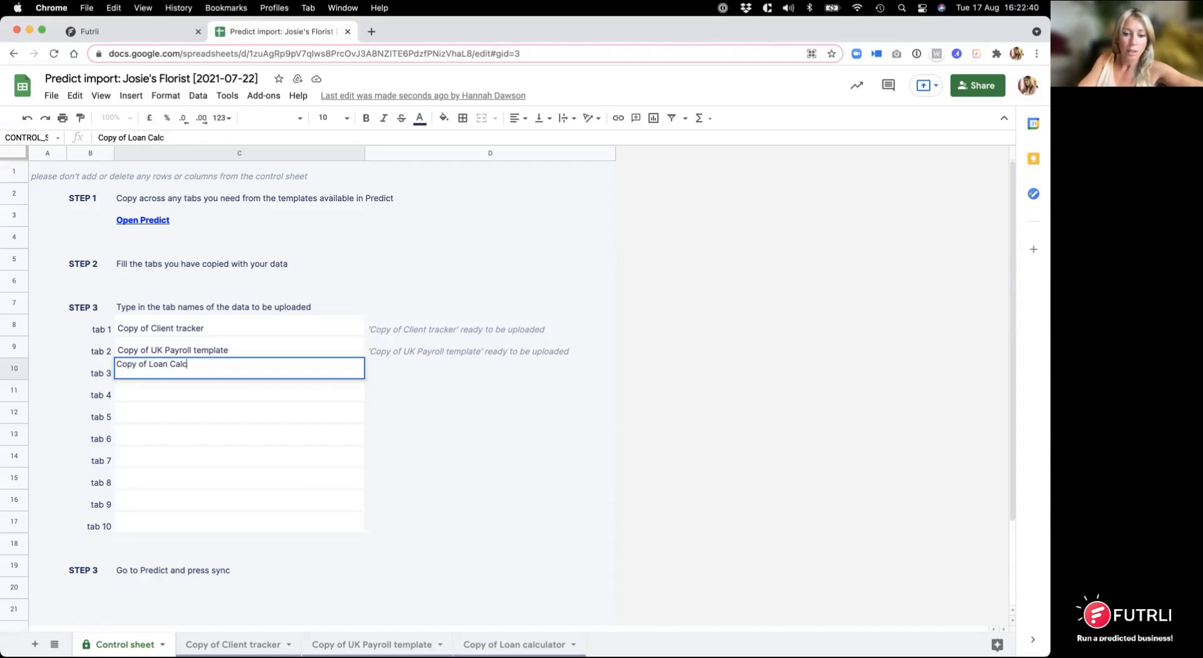
text(ulator)
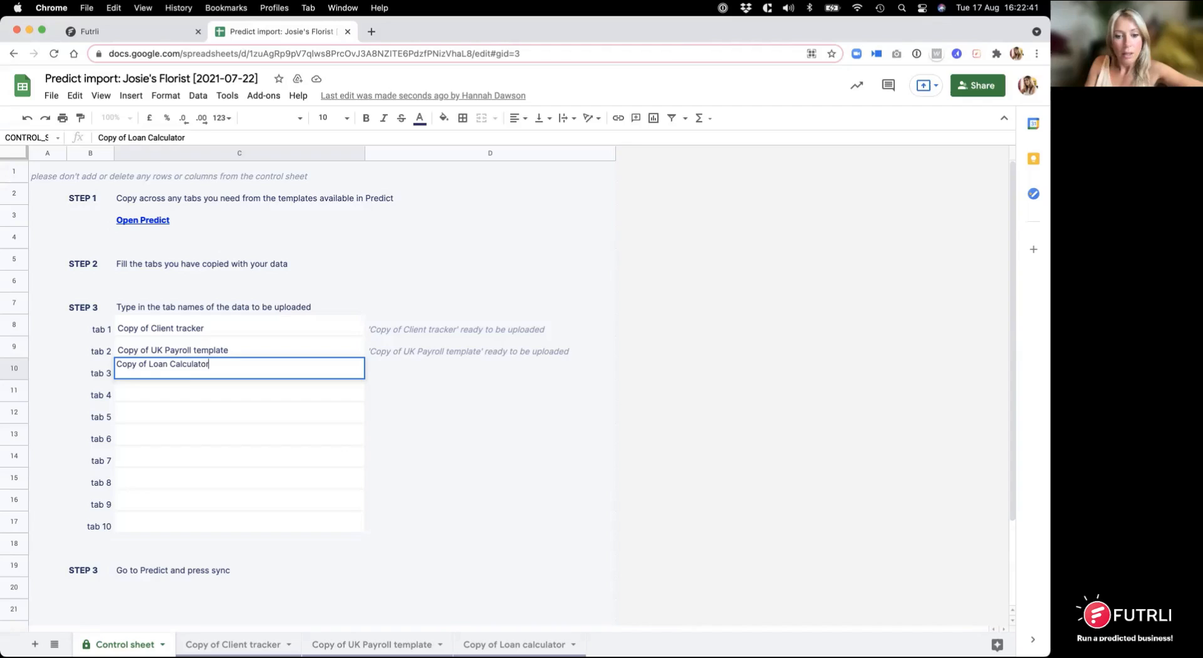
click(175, 364)
key(BackSpace)
text(c)
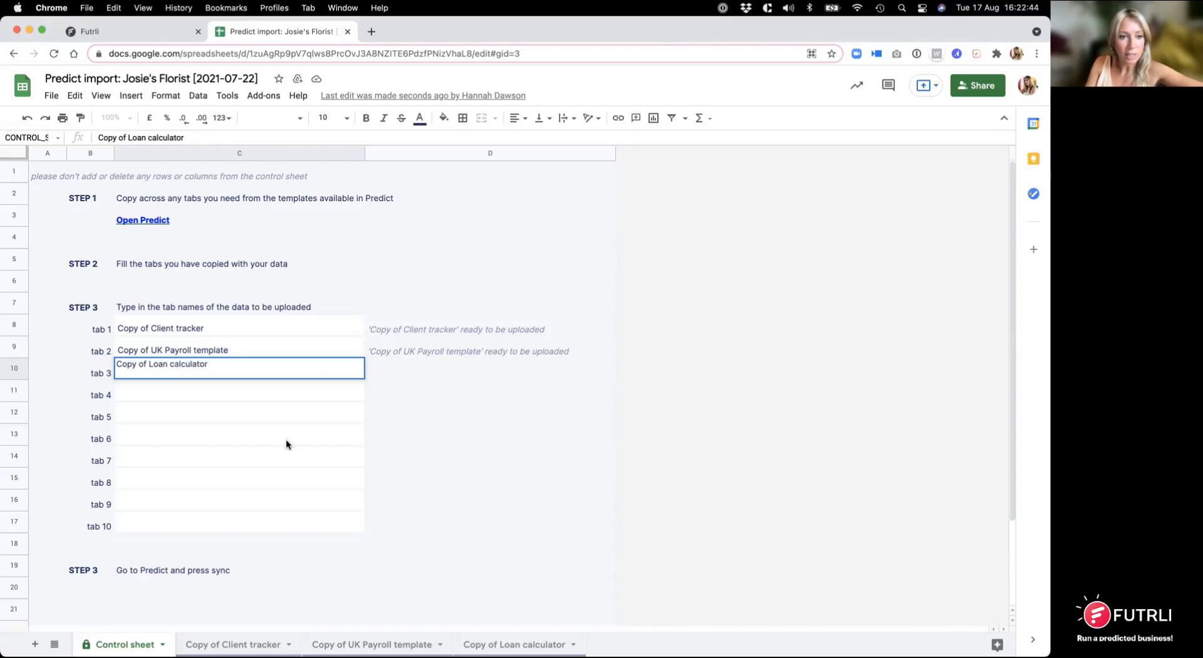
click(389, 392)
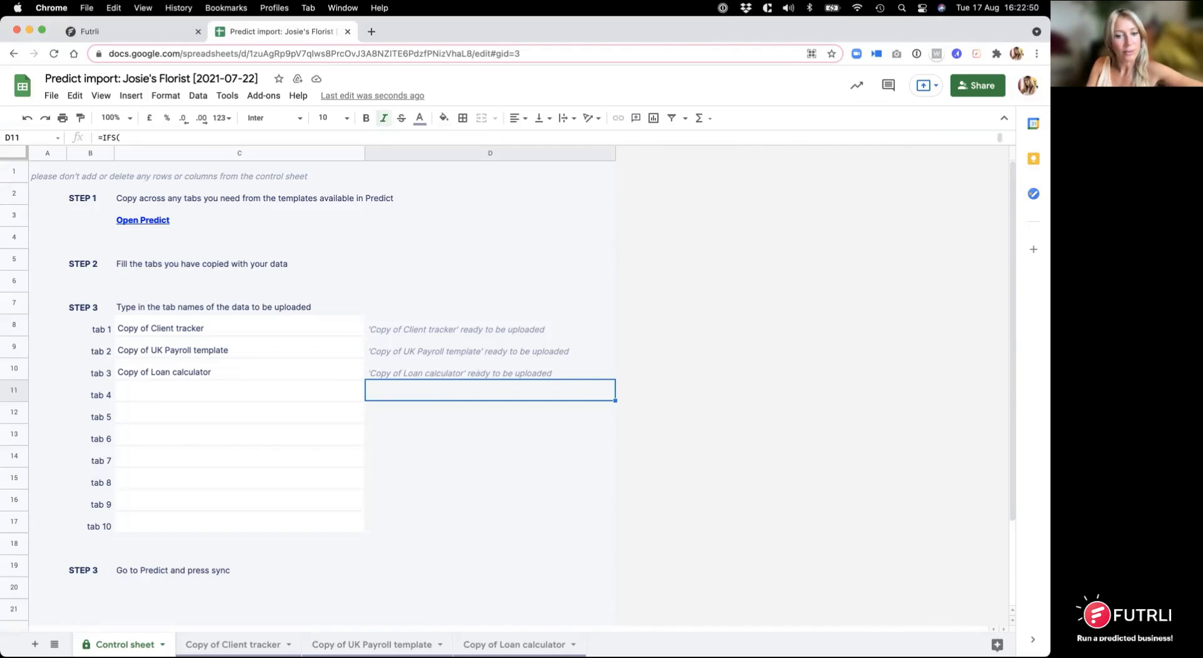
Step: On the Copy of Loan calculator sheet, set the loan amount to 100000 and the loan name to "New loan test"
click(513, 645)
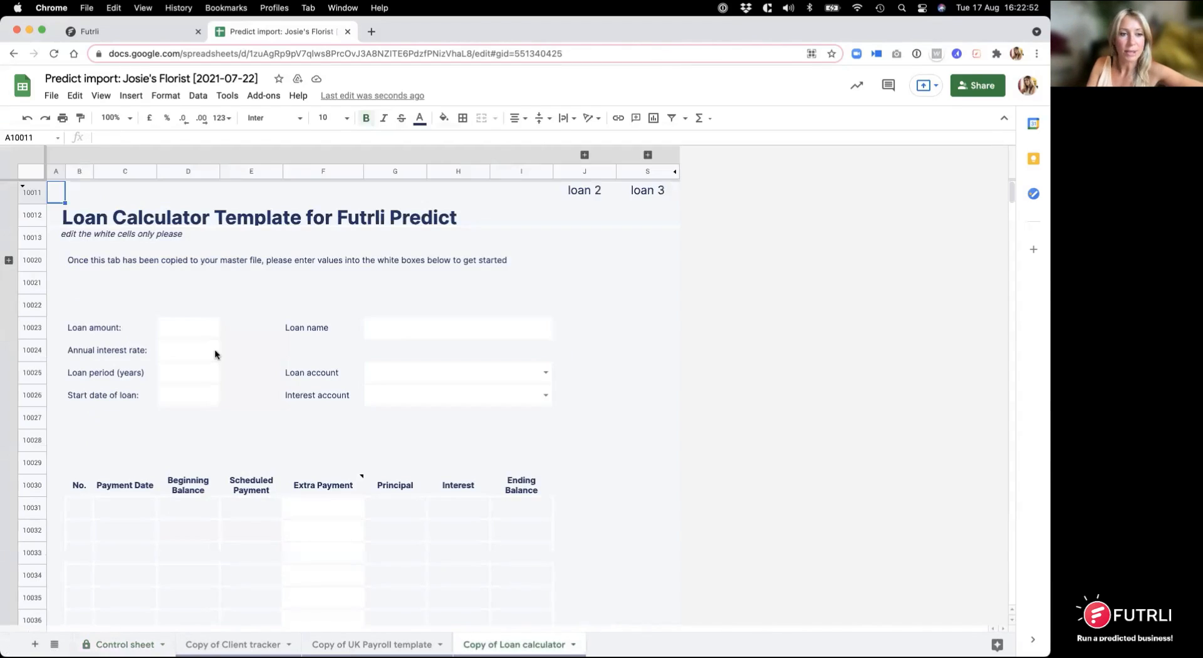
click(202, 336)
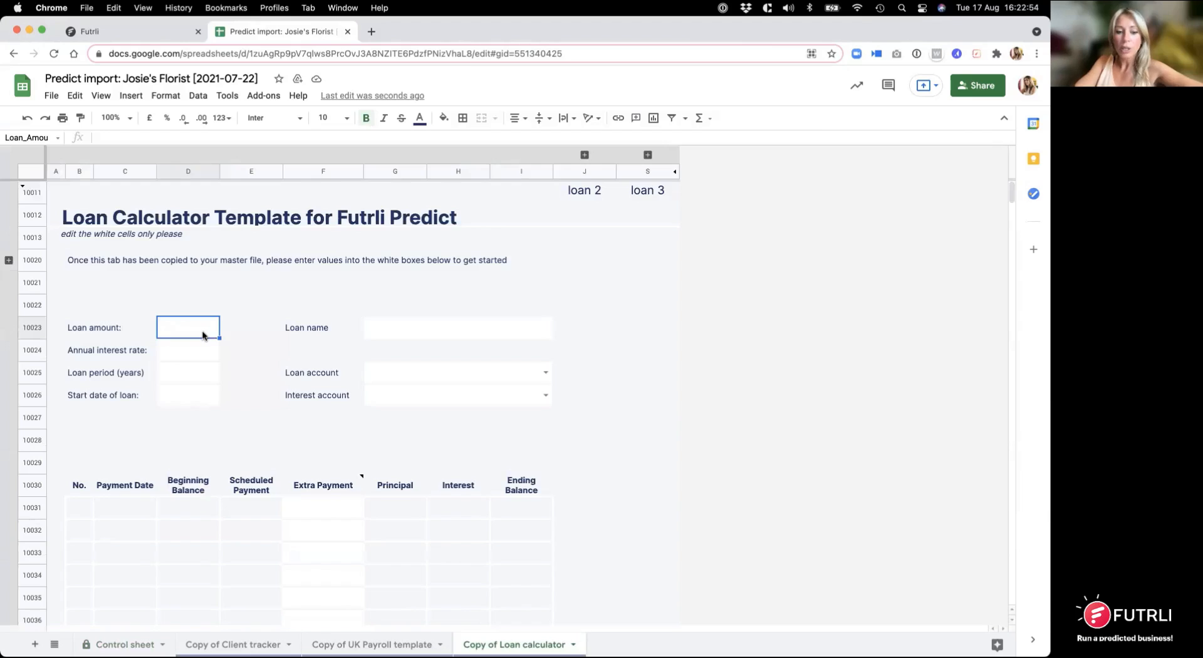
text(1000)
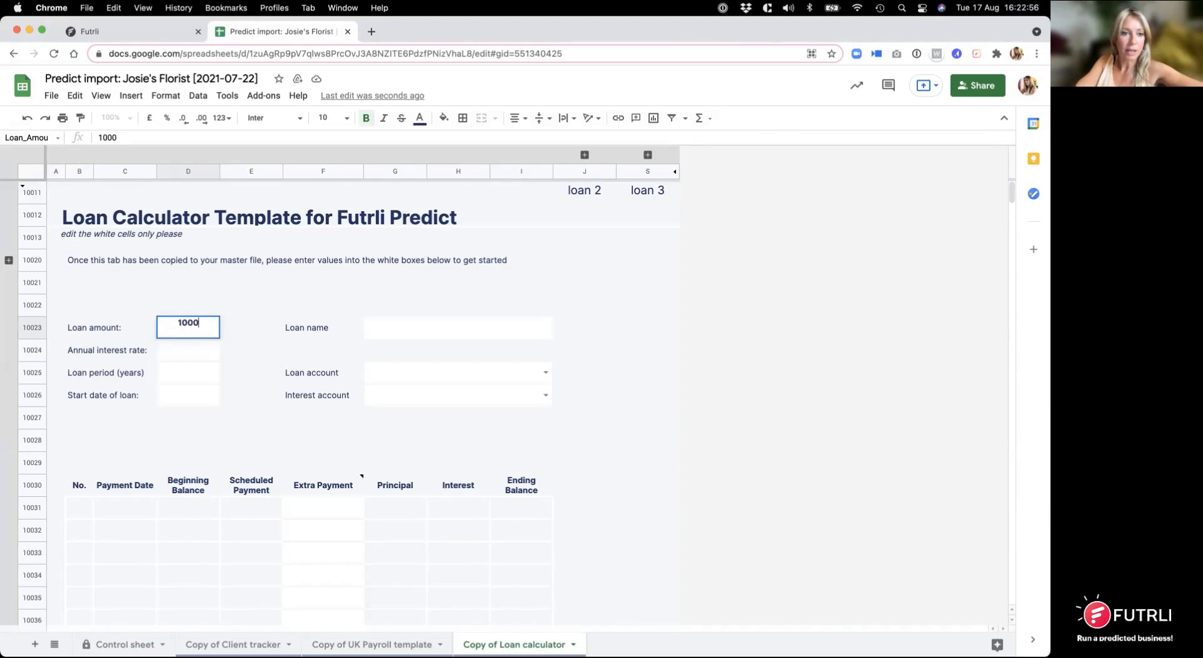
text(00)
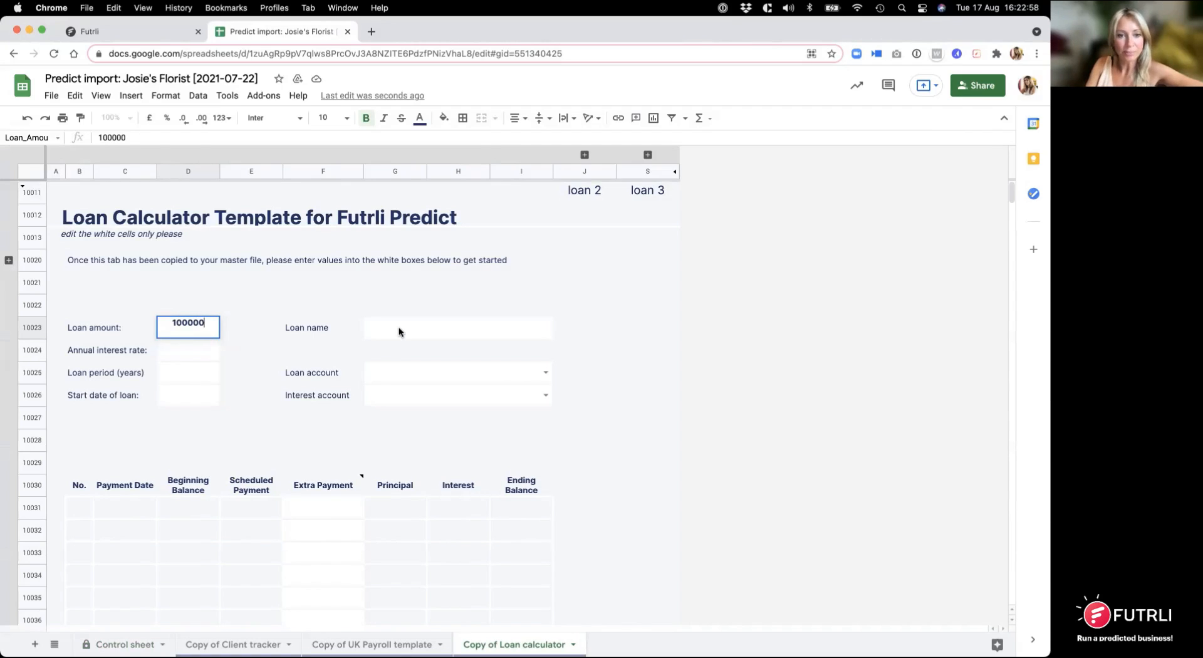
click(399, 330)
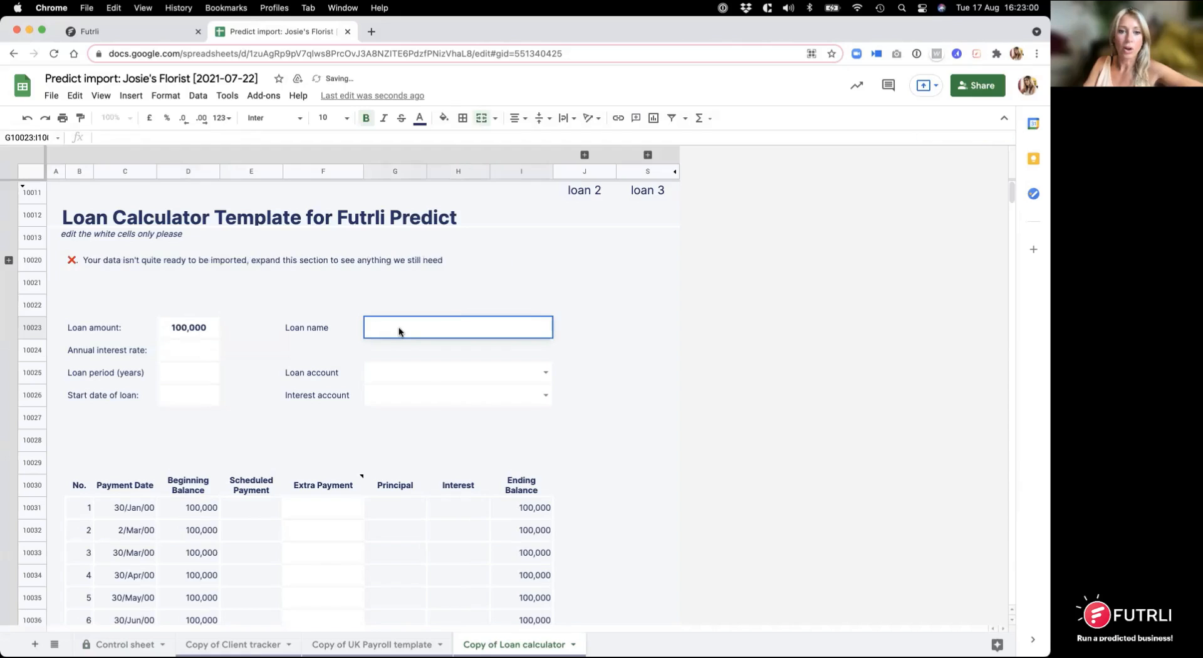
text(New)
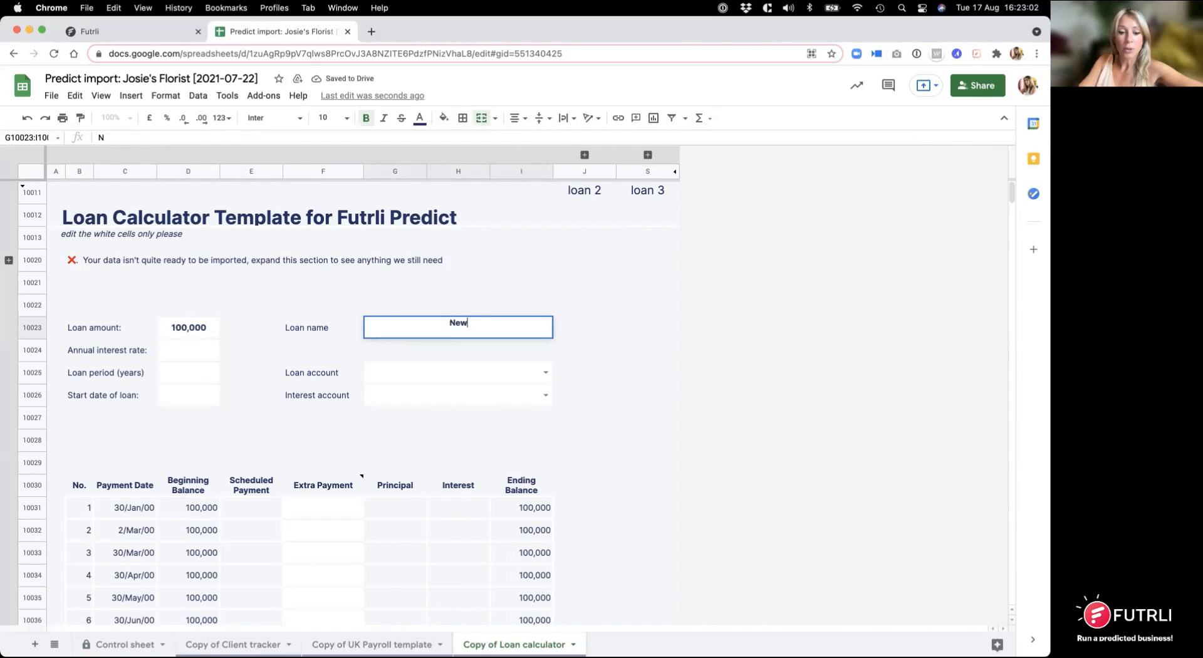
text( loan test)
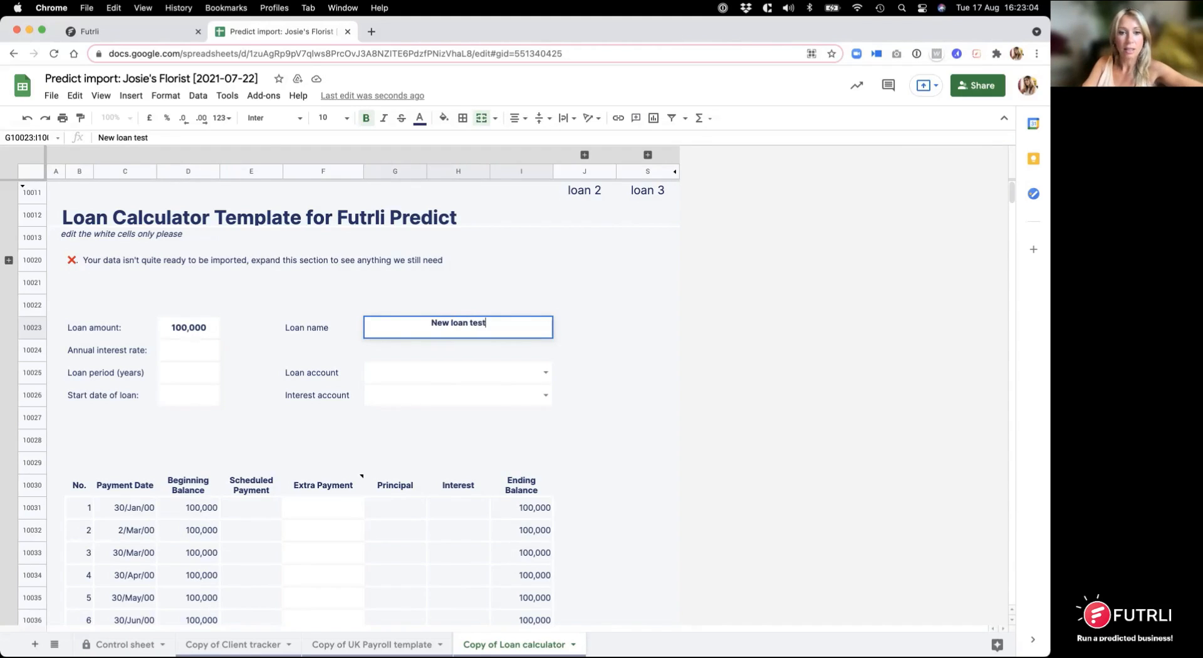
Step: Set the loan's annual interest rate to 10% and its loan period to 3 years
click(203, 348)
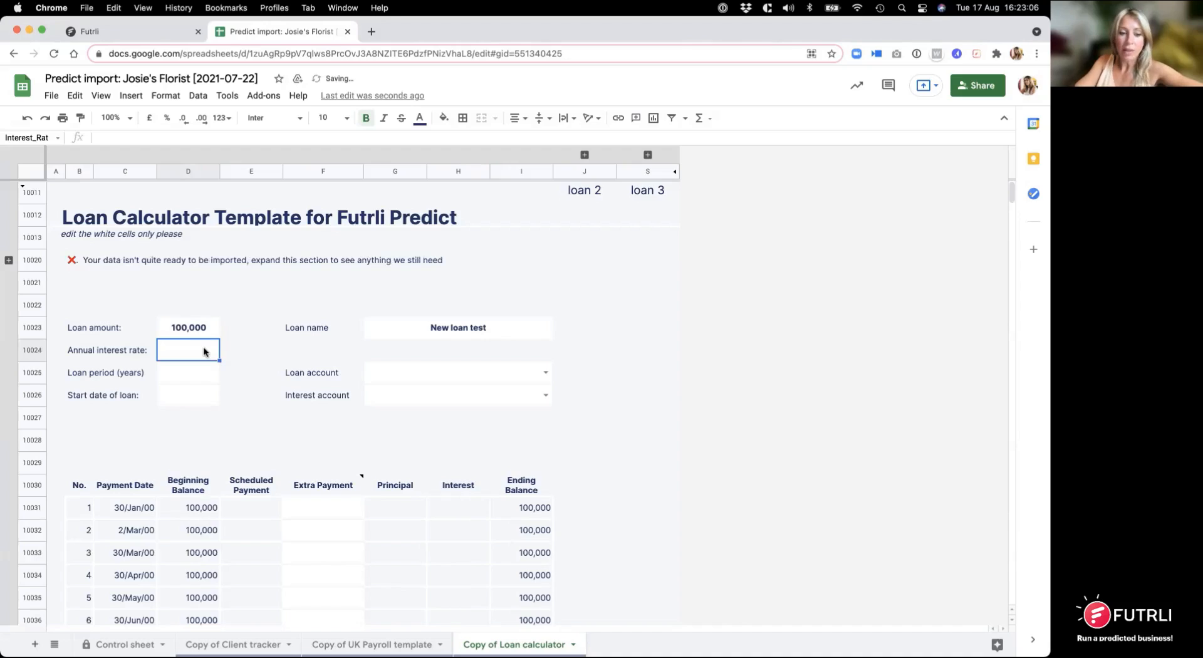
text(10)
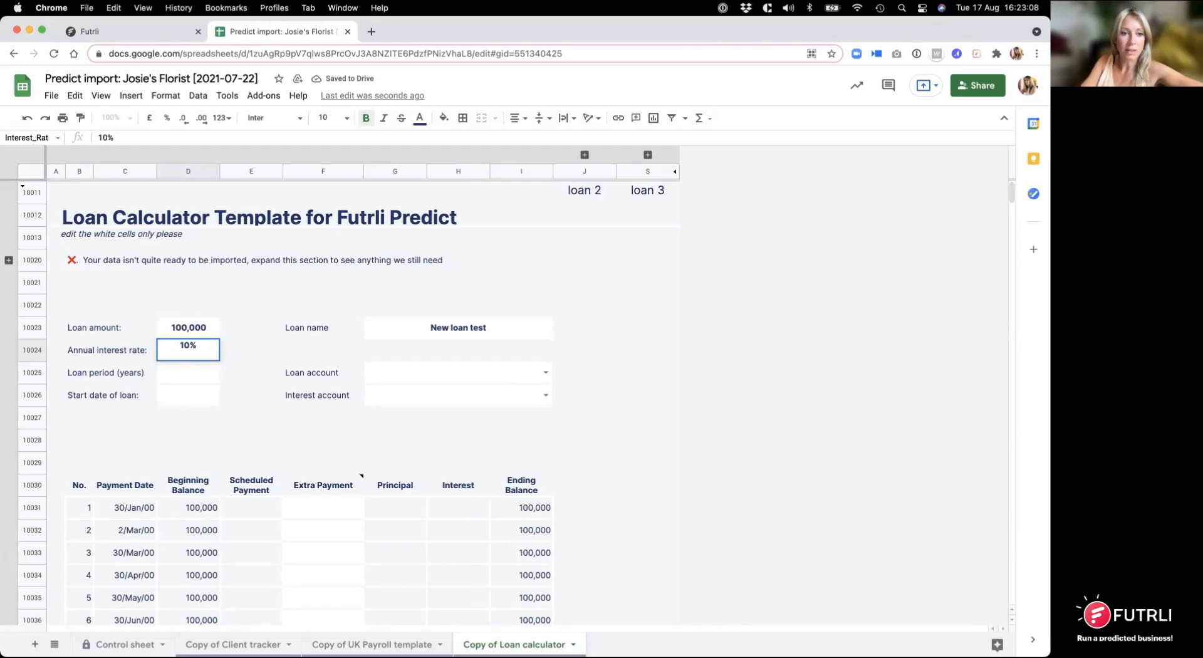
click(191, 374)
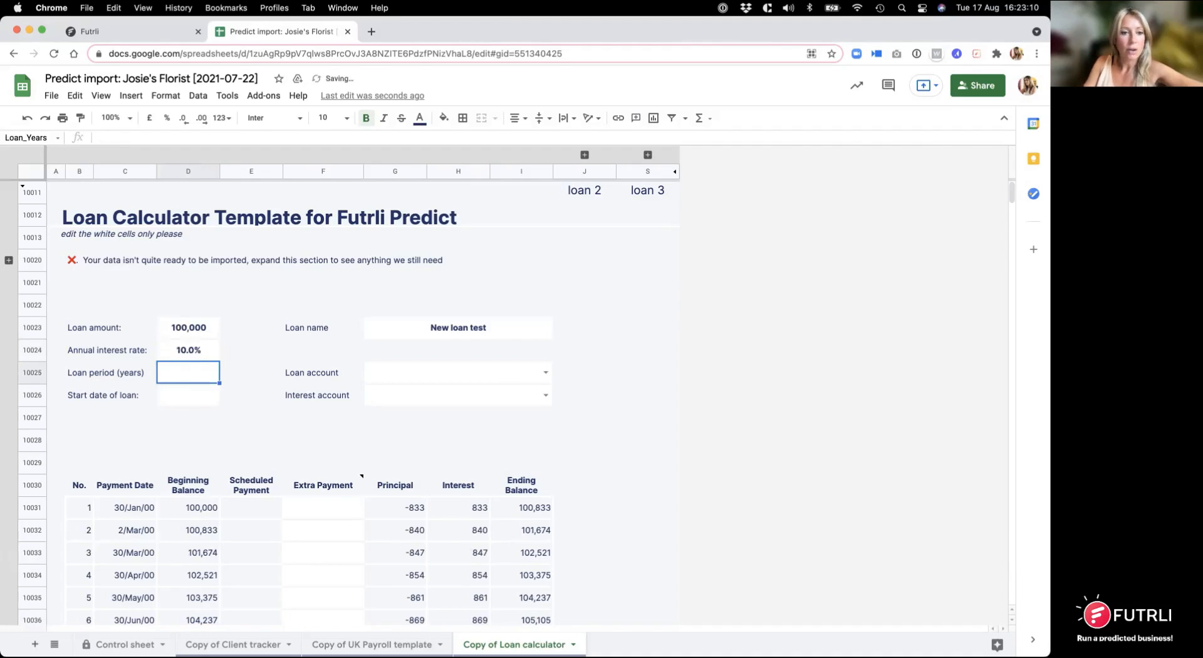
text(3)
Step: Set the start date of the loan to 1 September 2021 using the date picker
click(199, 395)
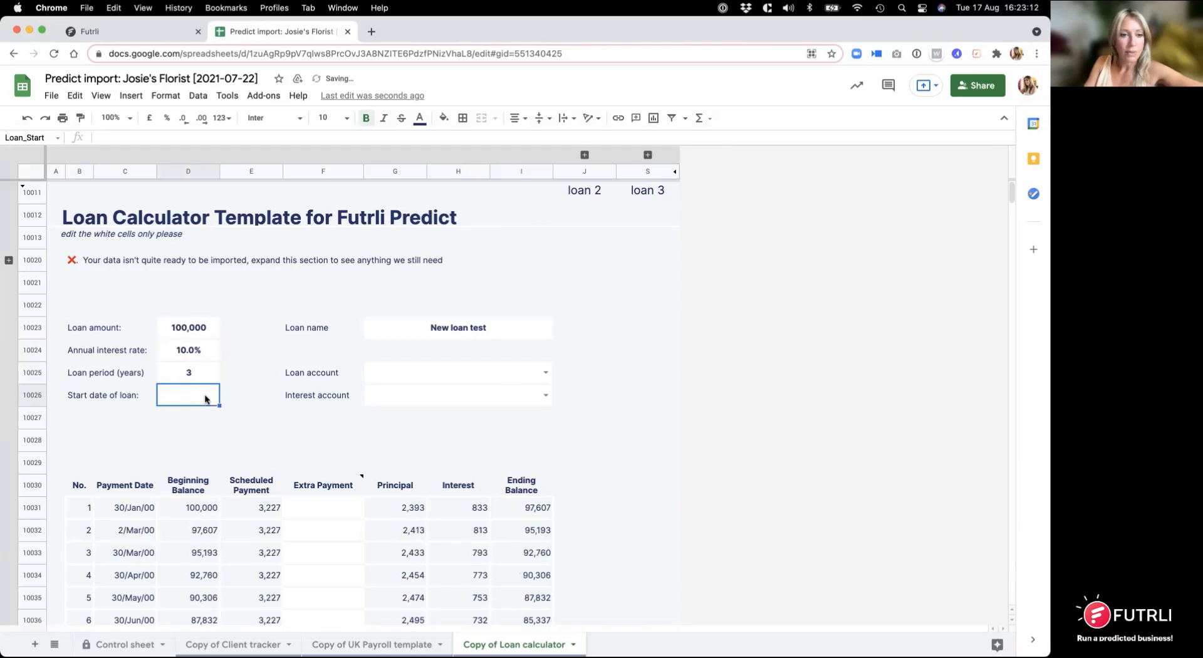
double_click(195, 398)
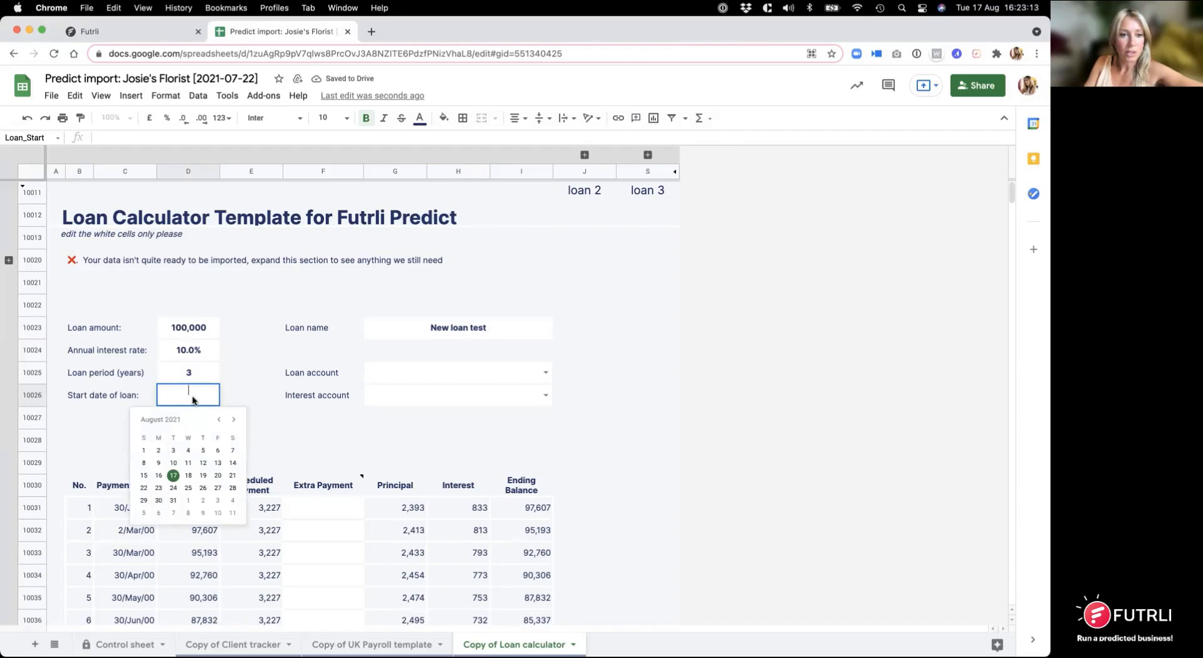
click(233, 421)
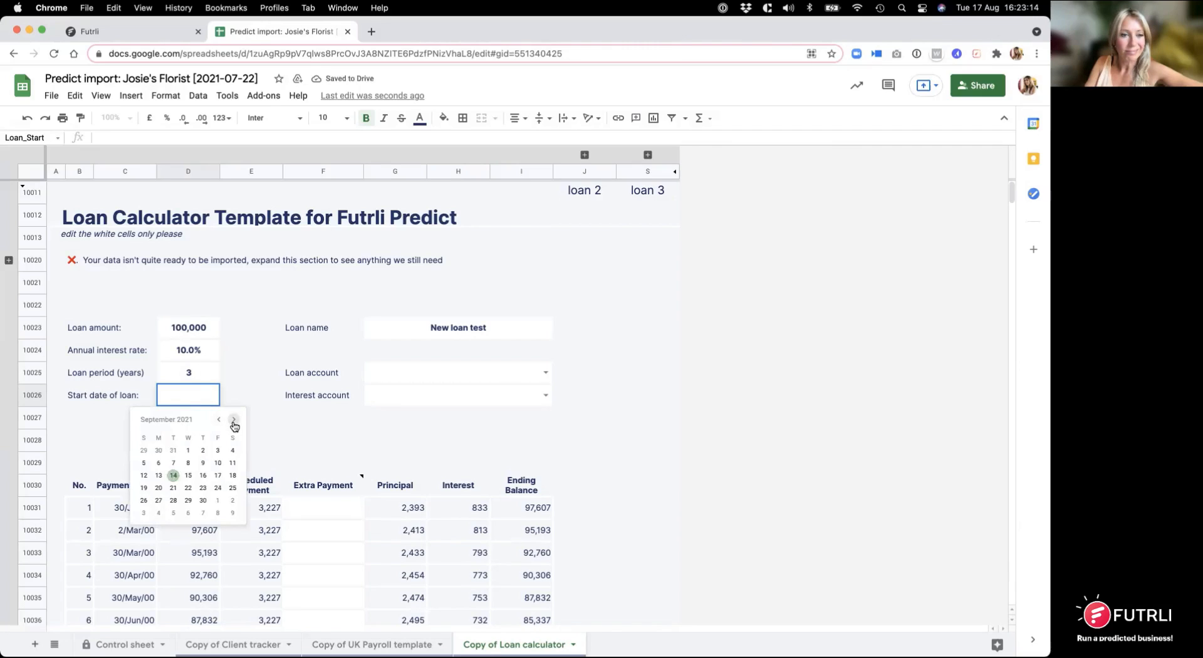
click(188, 450)
Step: Assign Covid-19 Loan as the loan account and Interest as the interest account
click(501, 375)
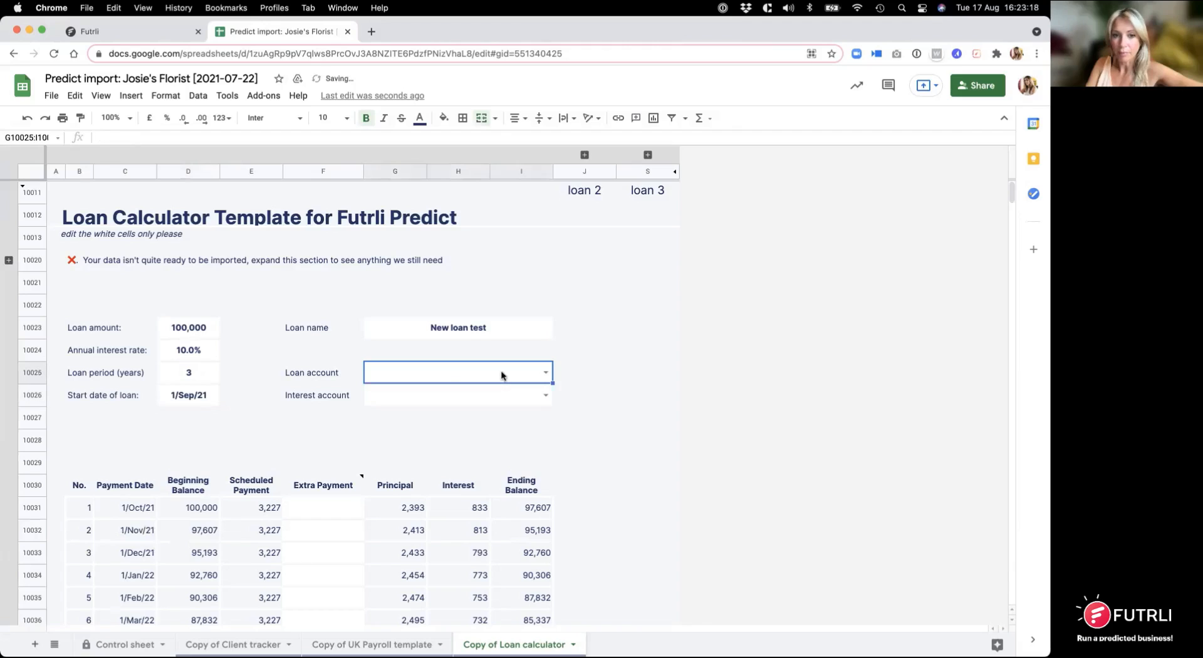
click(544, 374)
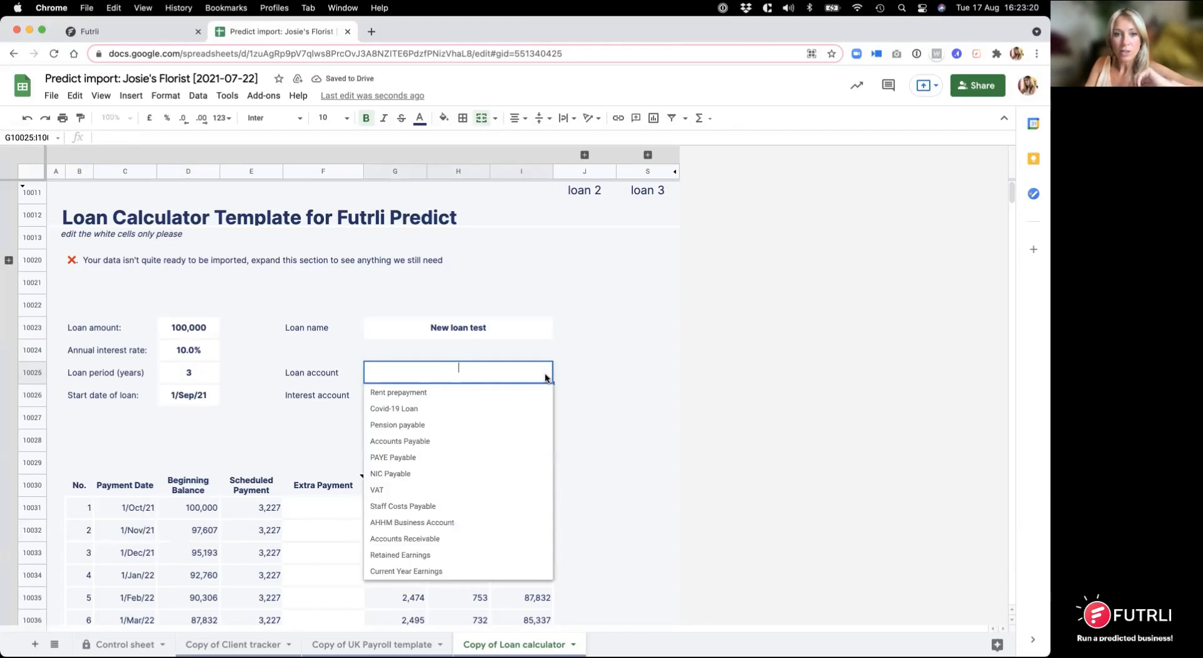
click(457, 410)
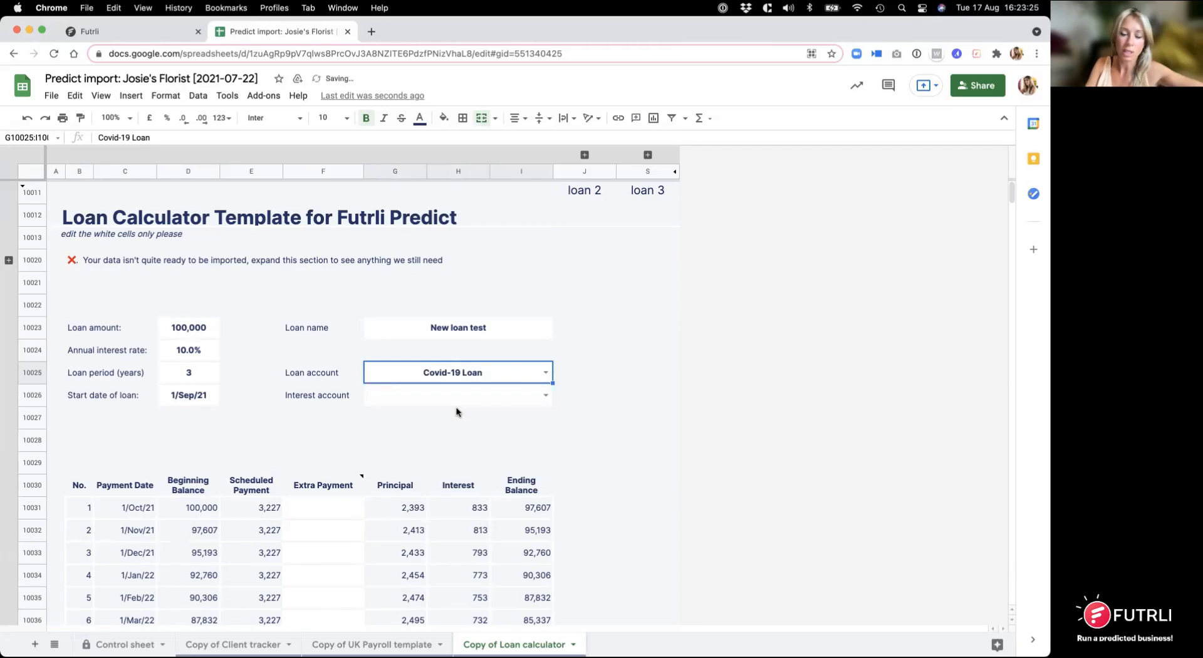
click(545, 396)
scroll(441, 532, down, 1)
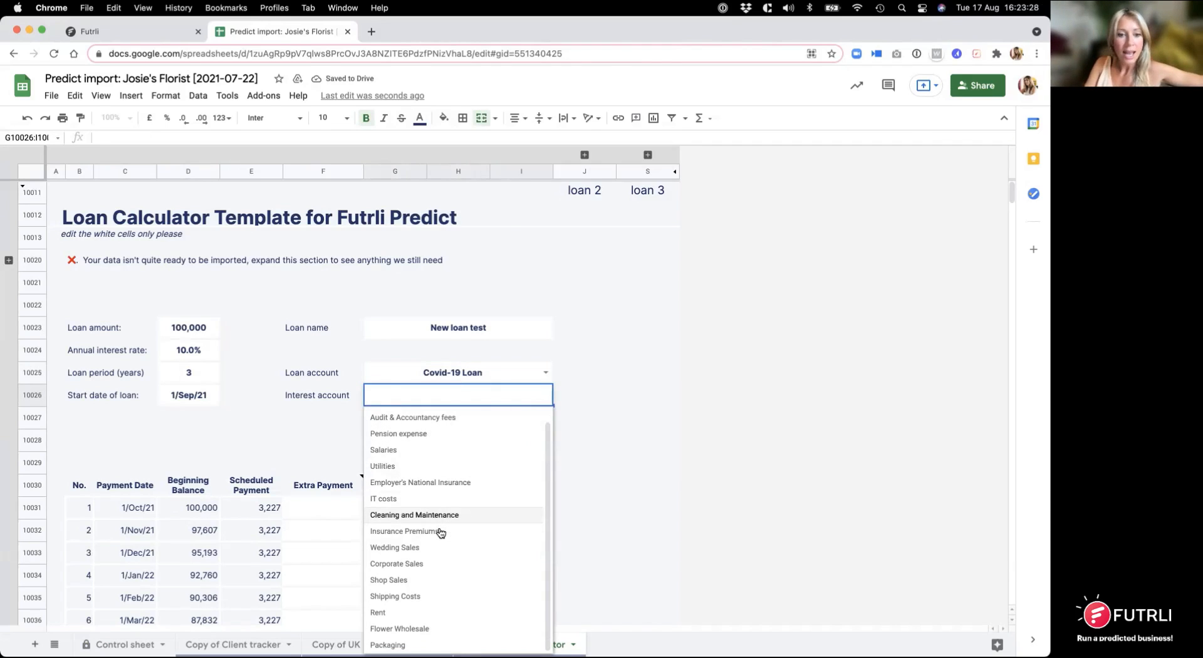
scroll(441, 532, up, 1)
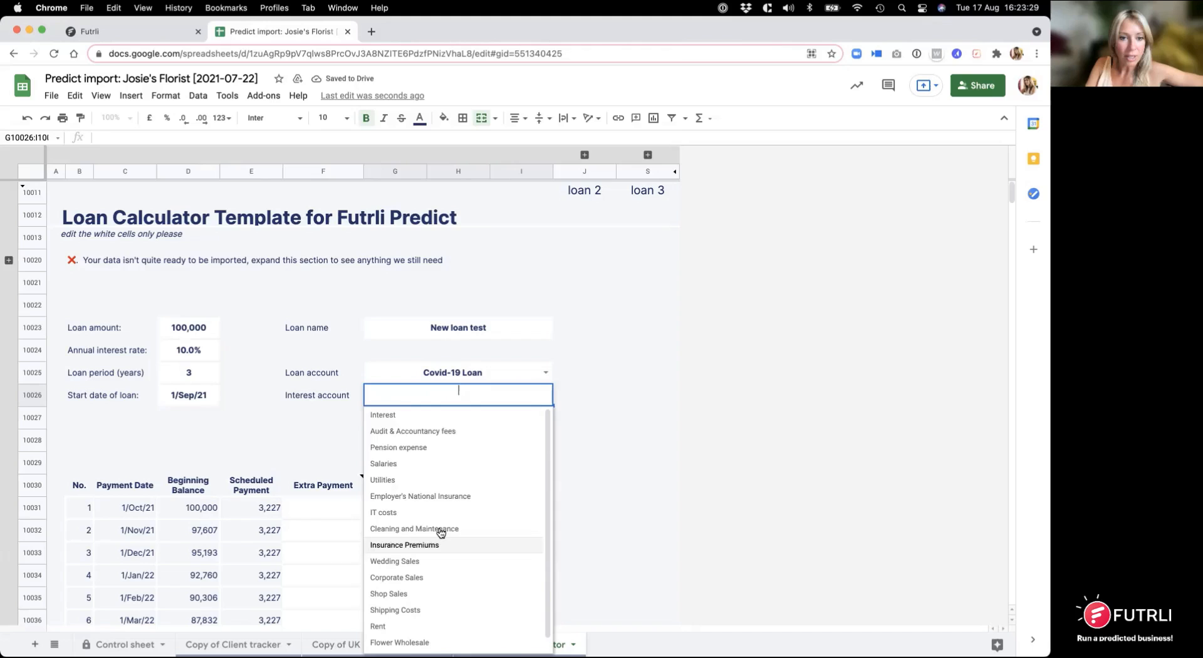
click(421, 417)
Step: Review the loan's repayment schedule through to its final payment, then check the import status and the note on Extra Payment
scroll(610, 421, down, 4)
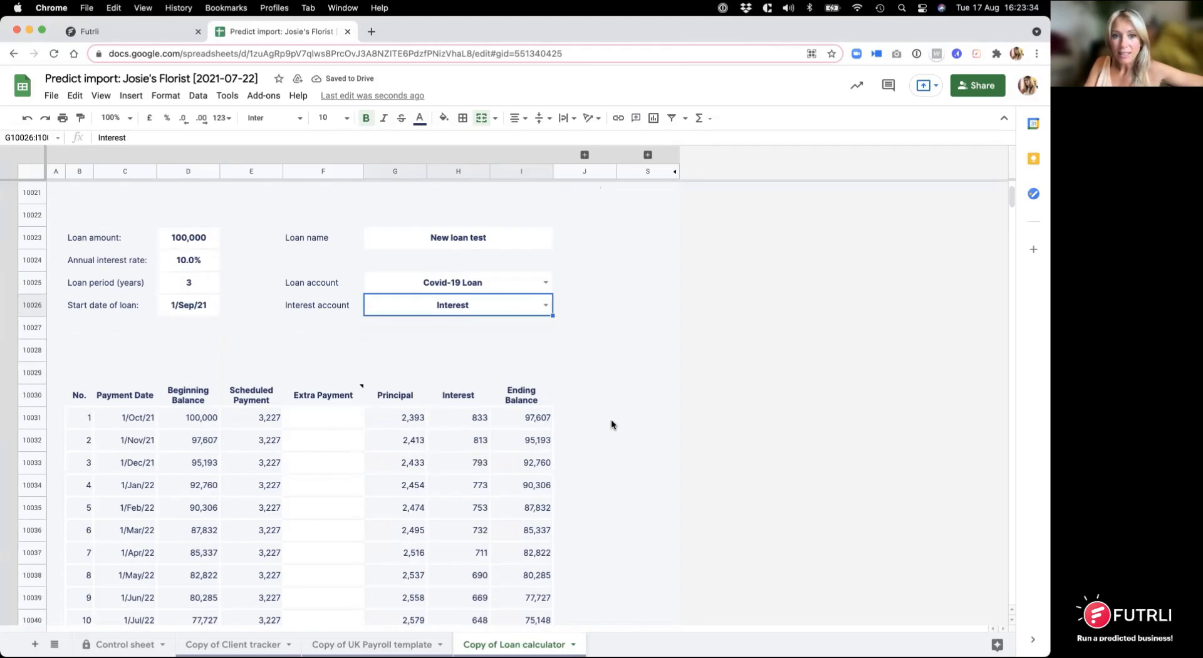
scroll(611, 420, down, 3)
scroll(611, 419, down, 3)
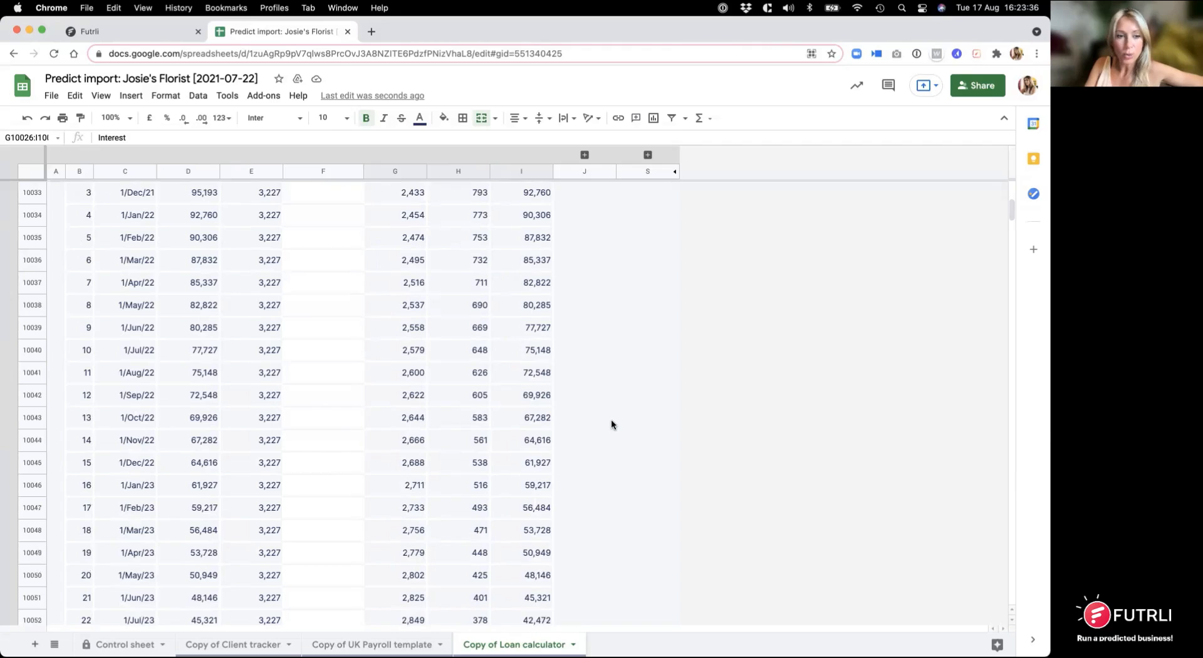
scroll(612, 424, up, 3)
scroll(611, 424, down, 4)
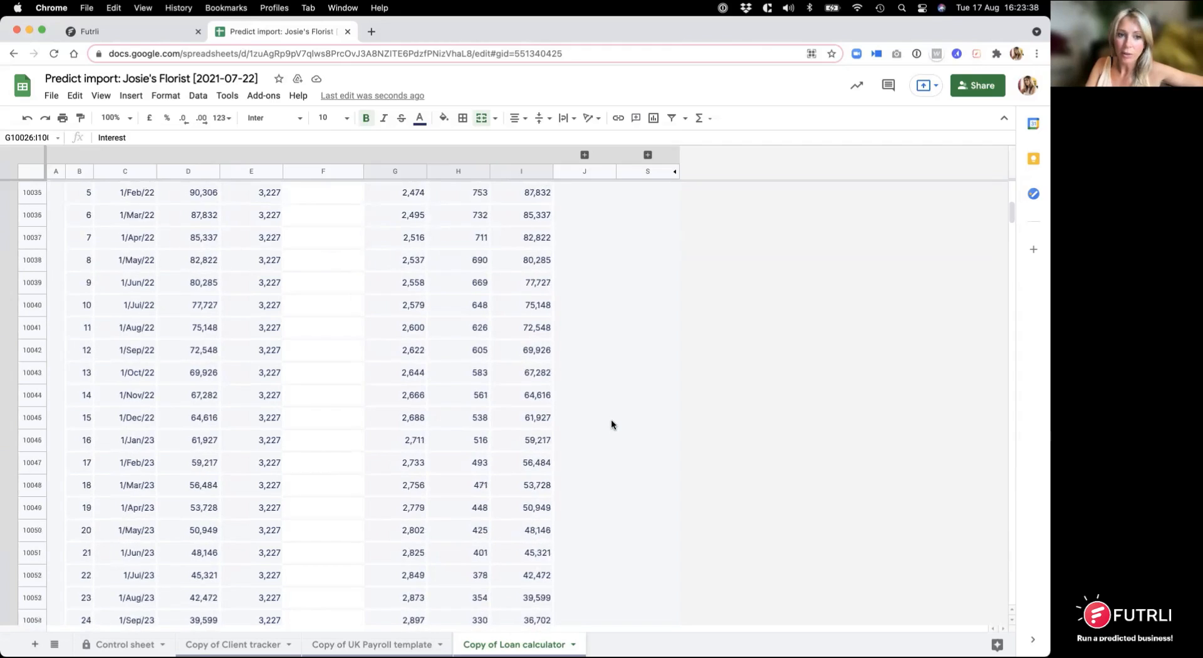
scroll(611, 424, down, 4)
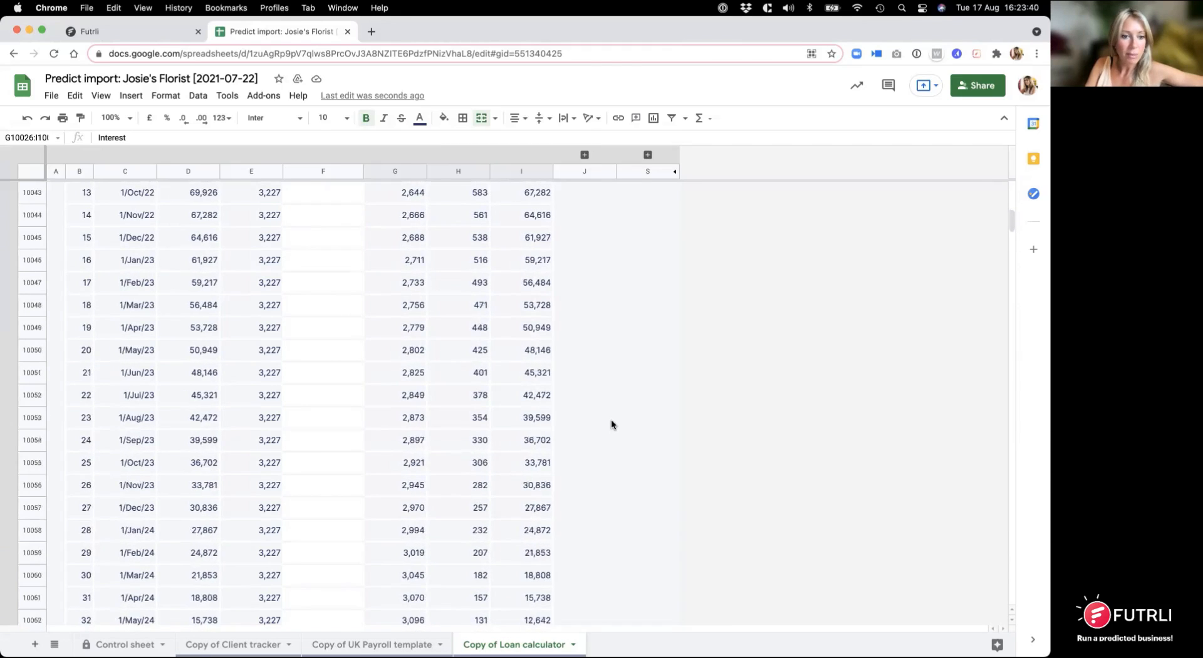
scroll(612, 424, down, 4)
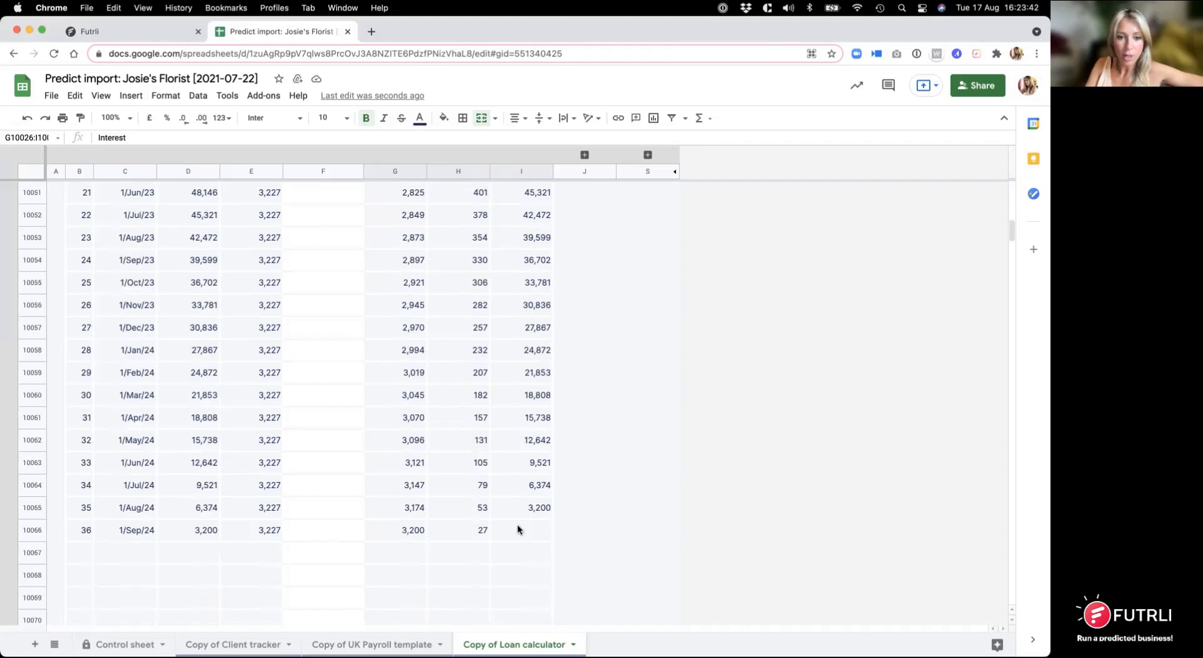
scroll(600, 517, up, 15)
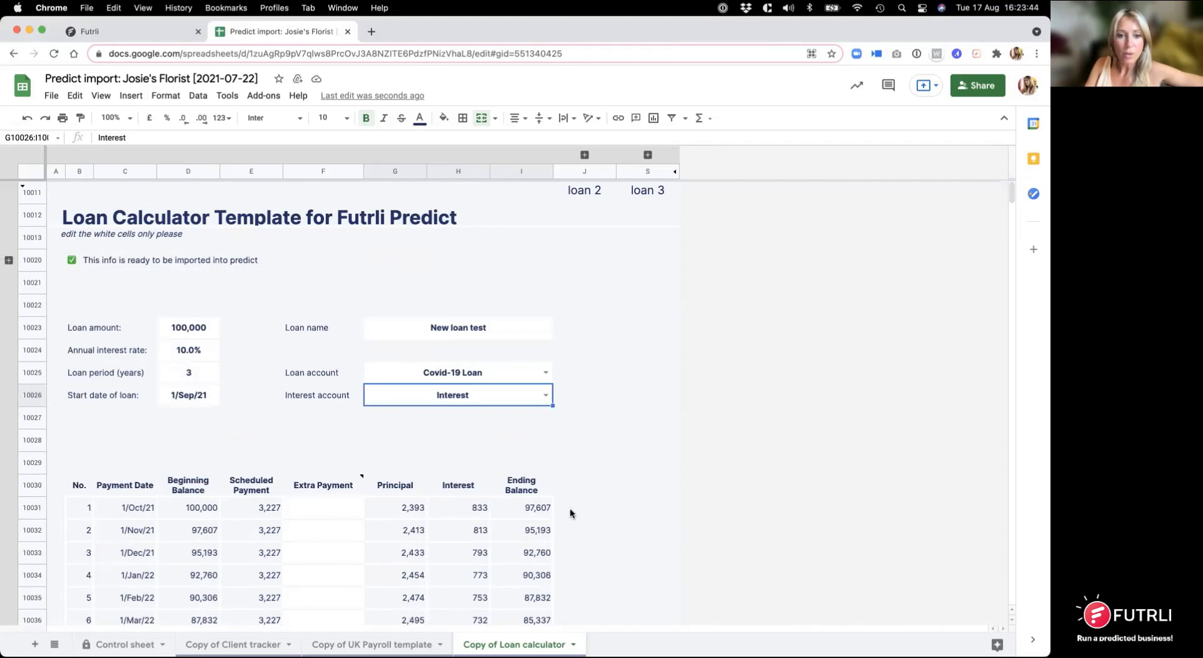
mouse_move(340, 488)
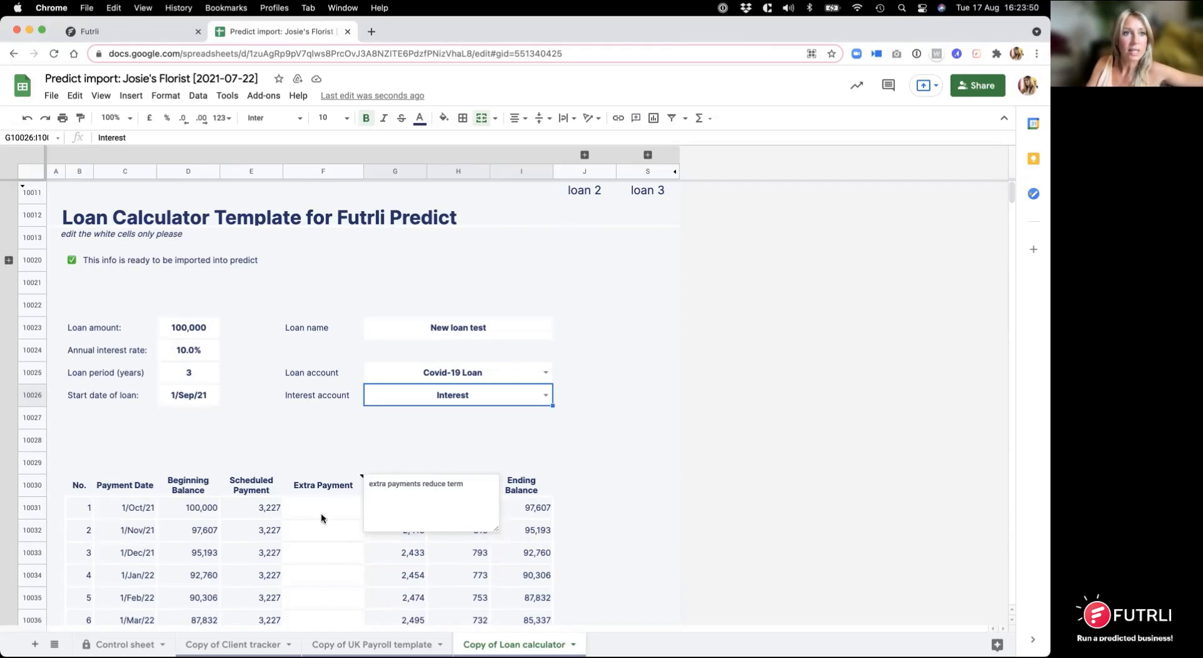
Step: Switch to Futrli and sync the predictions from the master file's listed sheets
click(119, 29)
scroll(507, 228, up, 5)
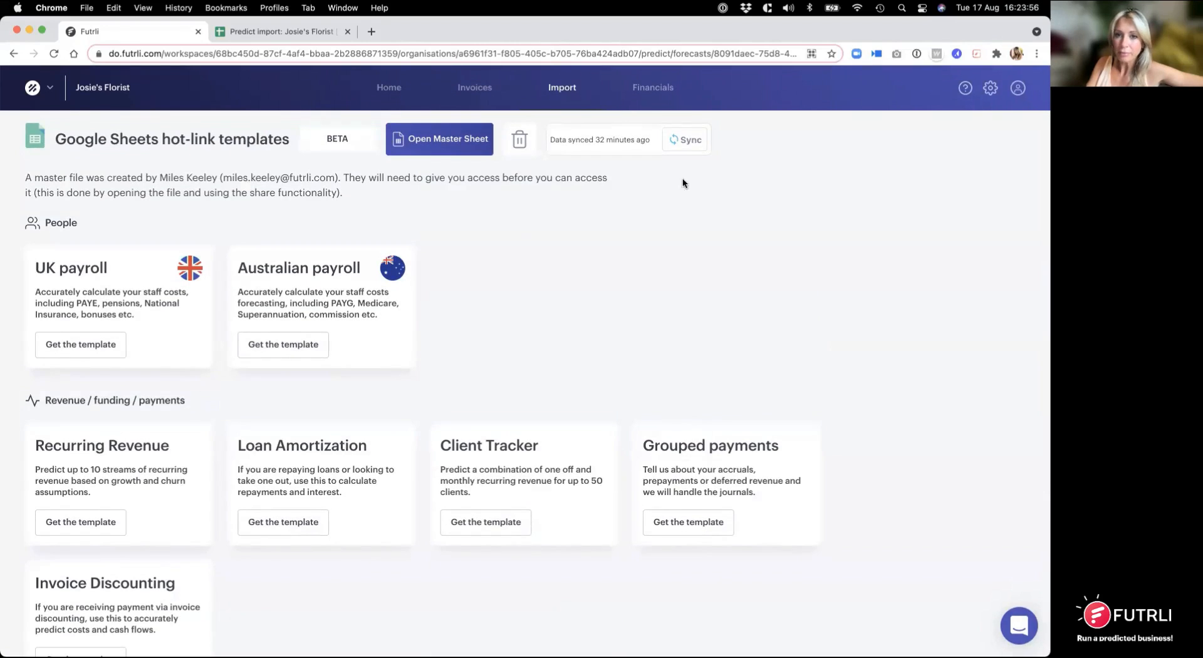
click(691, 141)
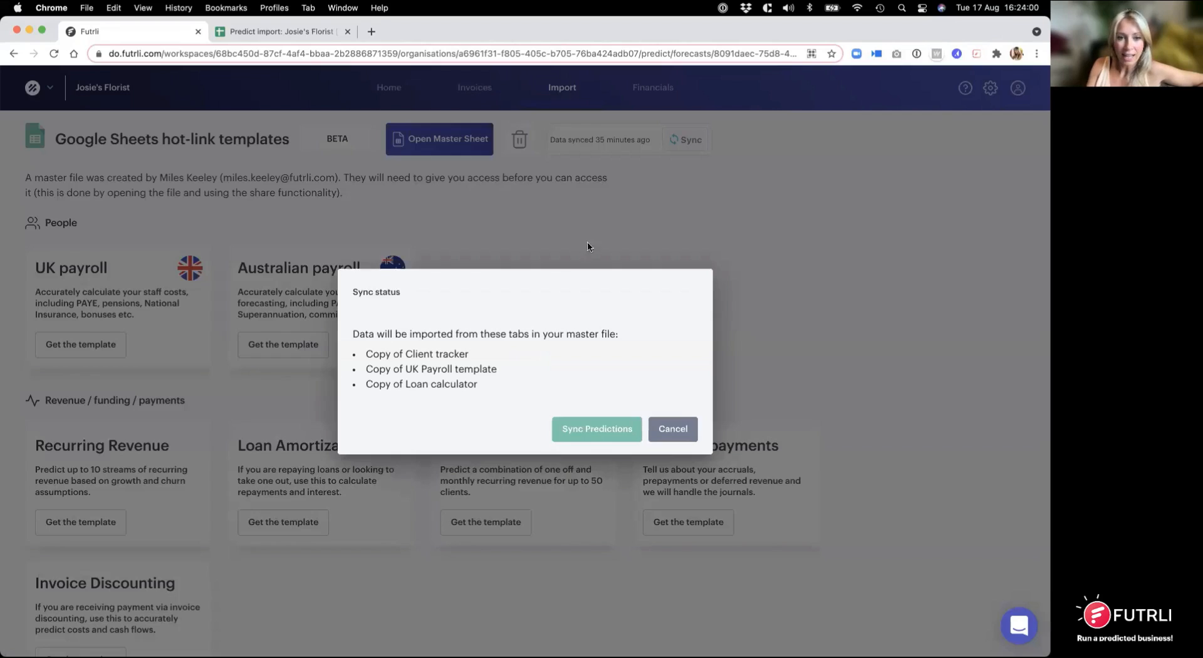
click(612, 430)
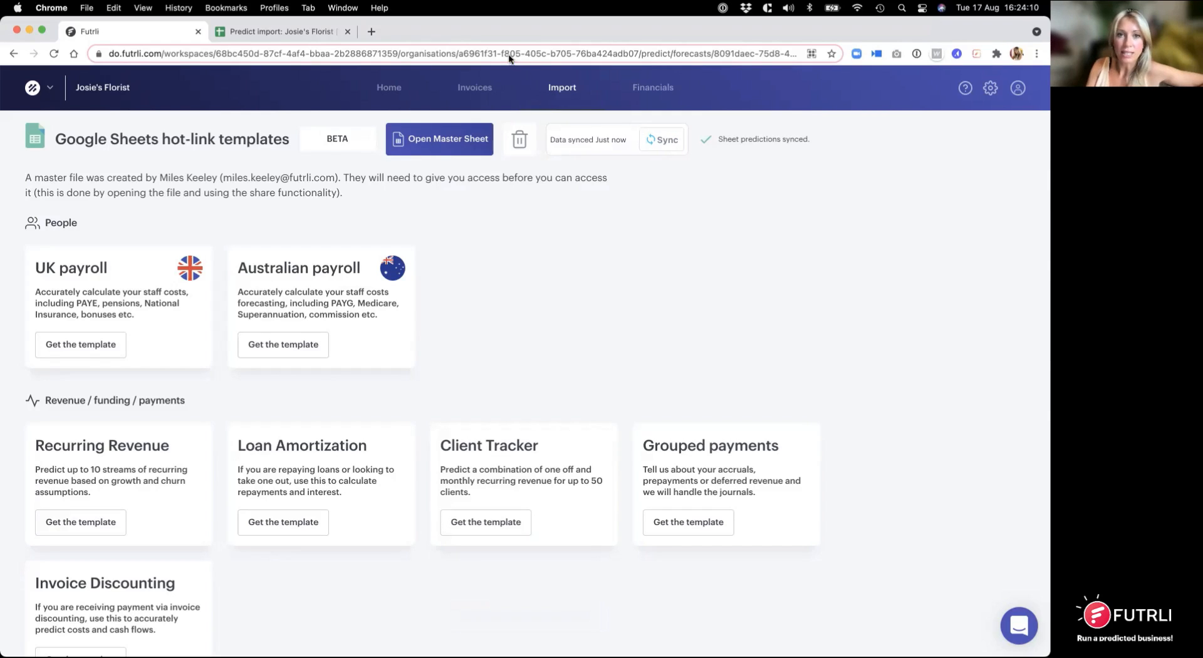
Step: Open the forecast's Profit & loss and expand the Interest account under Overheads to inspect the loan's interest
click(653, 91)
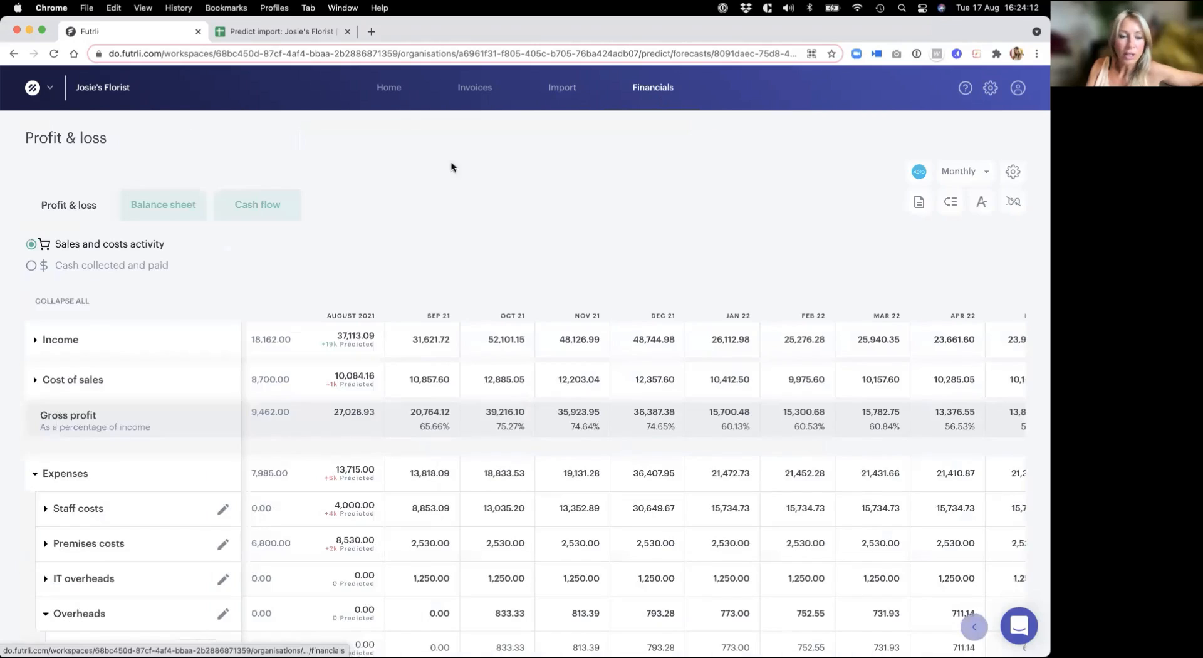
scroll(123, 560, down, 3)
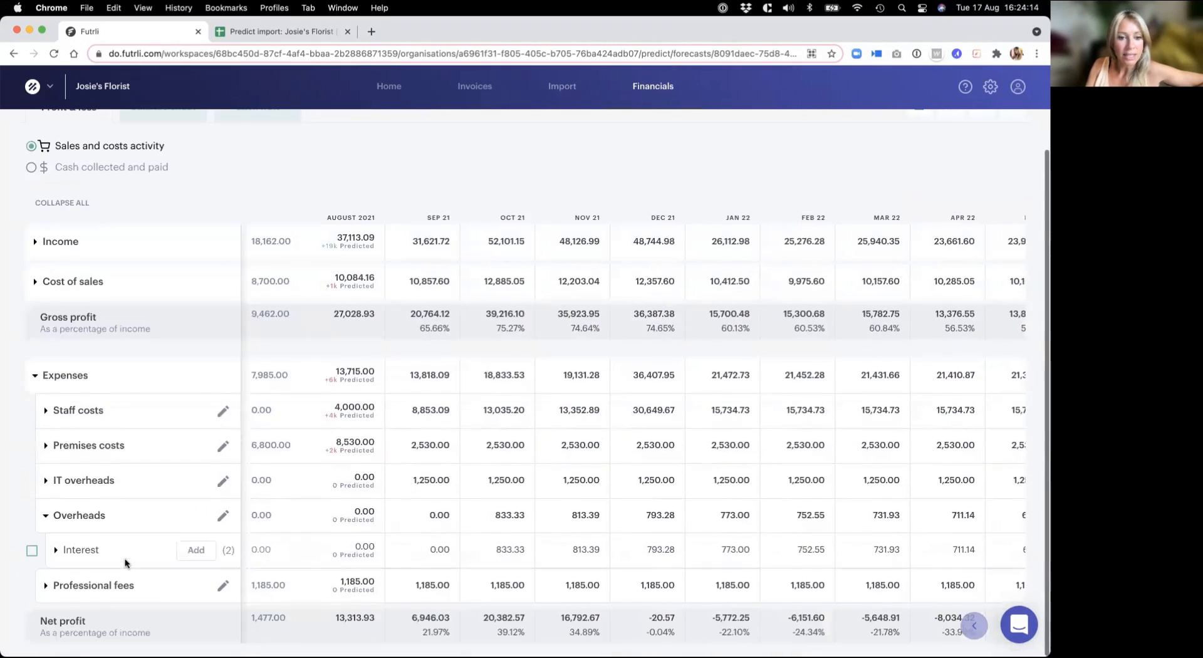
click(55, 551)
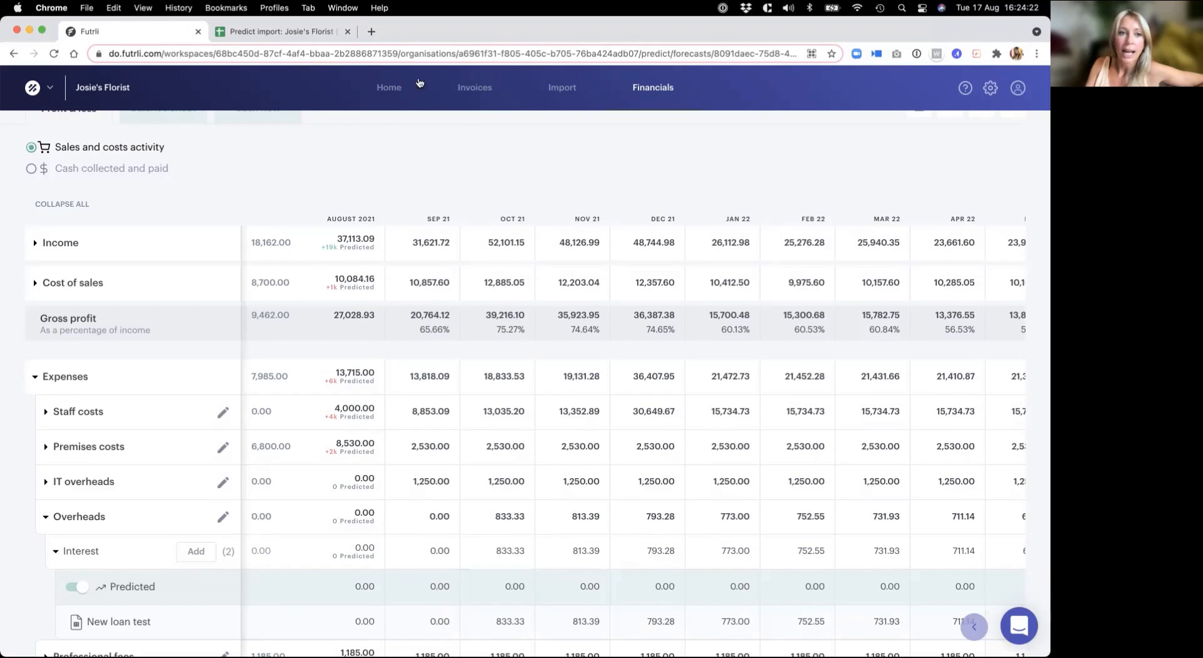
Step: Open the Balance sheet and expand Covid-19 Loan under Current liabilities to inspect the New loan test amounts across the months
scroll(165, 163, up, 2)
scroll(165, 188, up, 2)
click(164, 198)
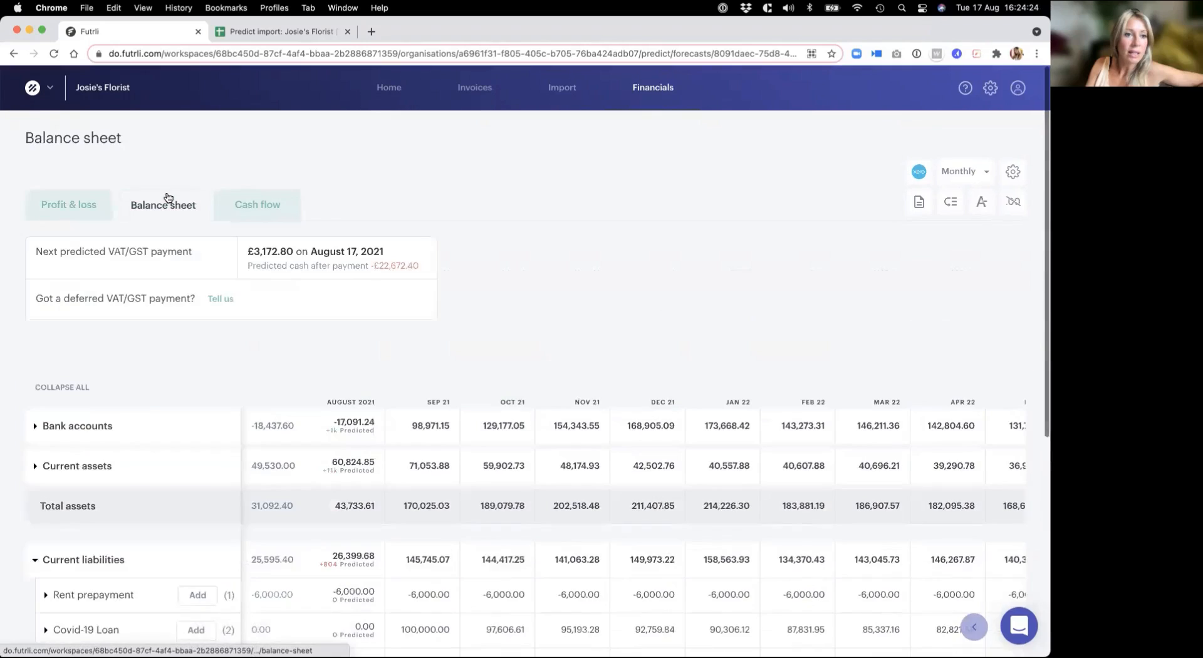
scroll(143, 405, down, 5)
scroll(142, 406, down, 5)
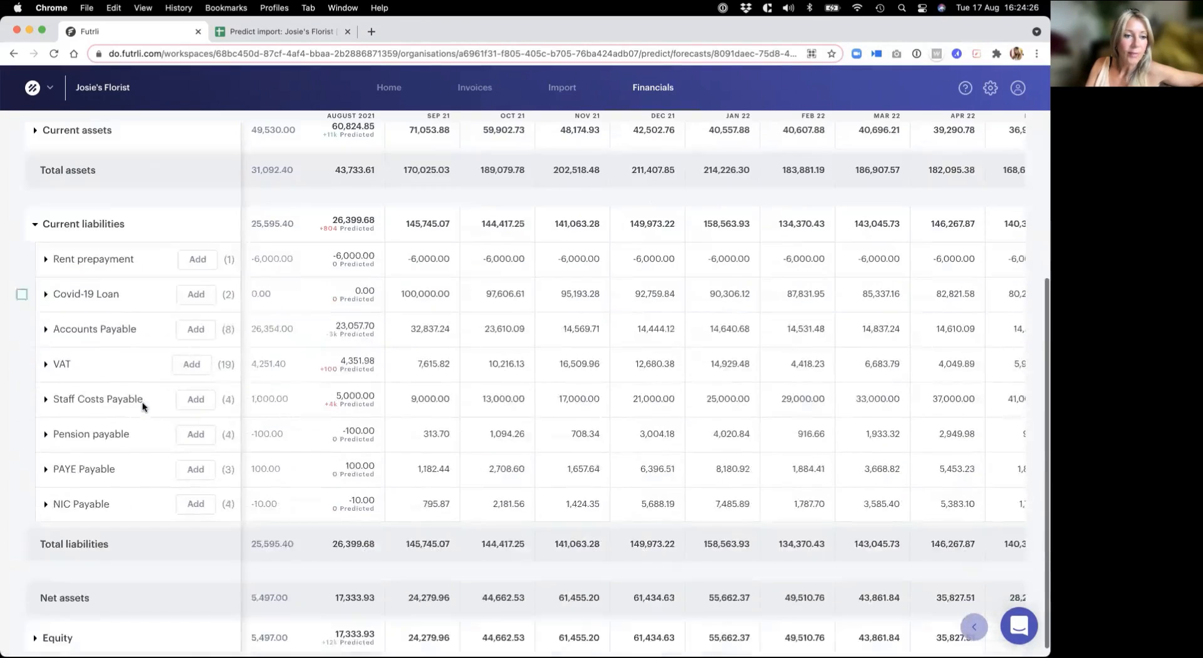
click(46, 294)
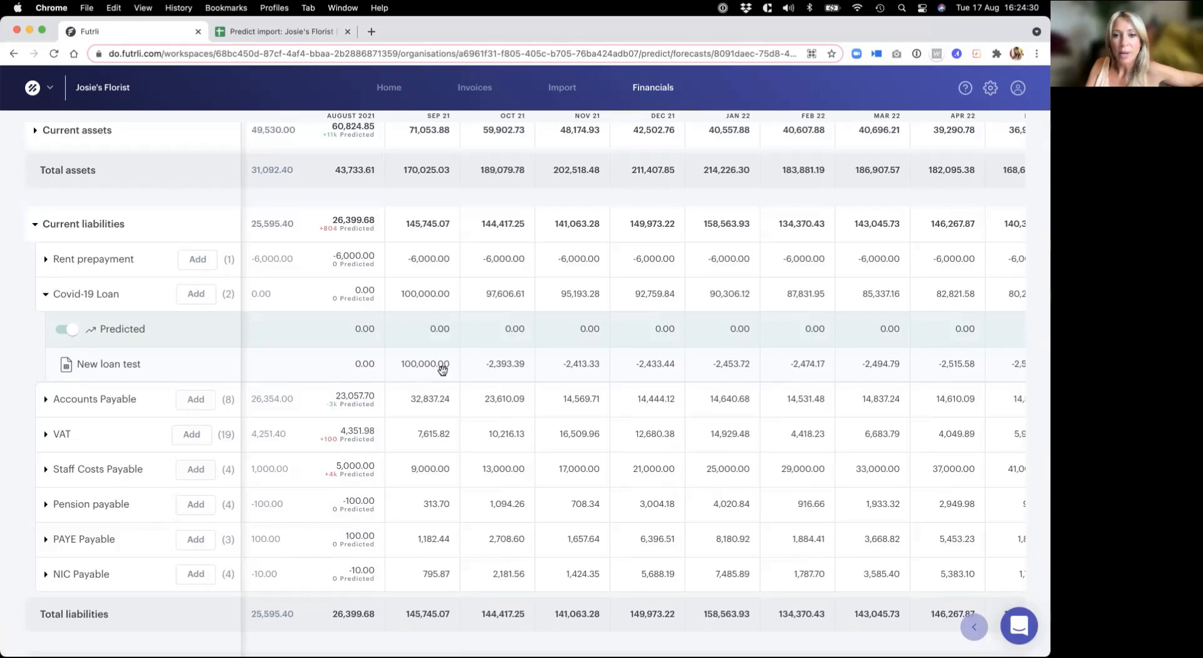
scroll(962, 358, right, 7)
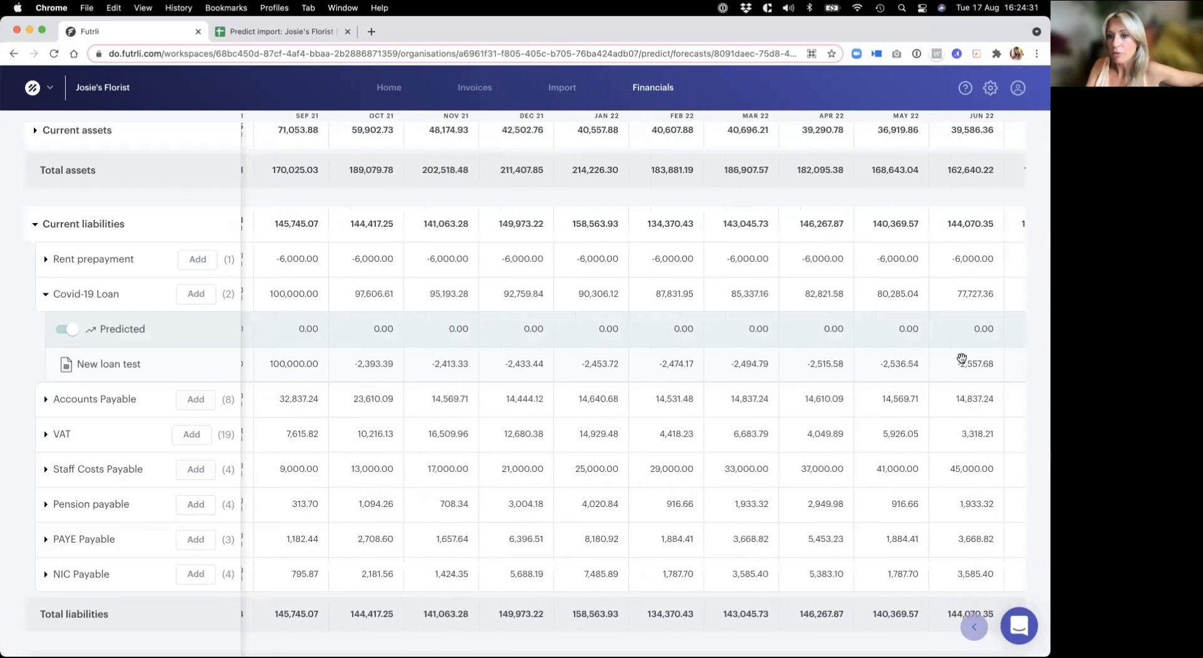
Step: Review the Covid-19 Loan balances in further months, then switch to the Predict import spreadsheet and check the tab names on its Control sheet
scroll(962, 359, right, 6)
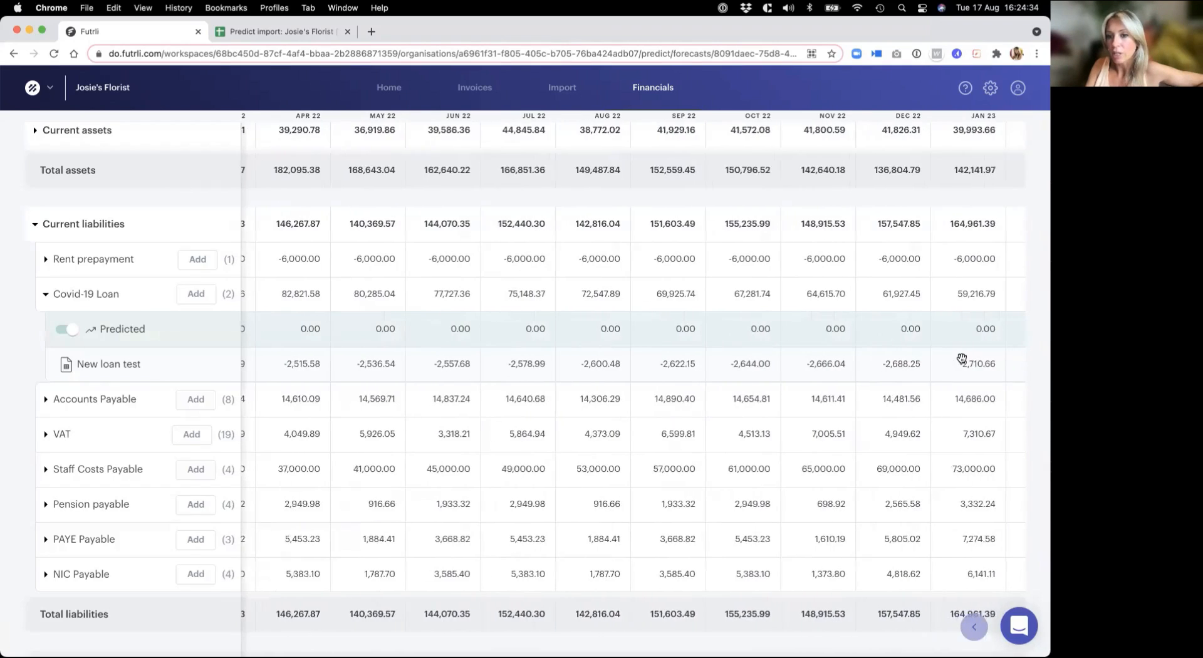
scroll(962, 358, up, 5)
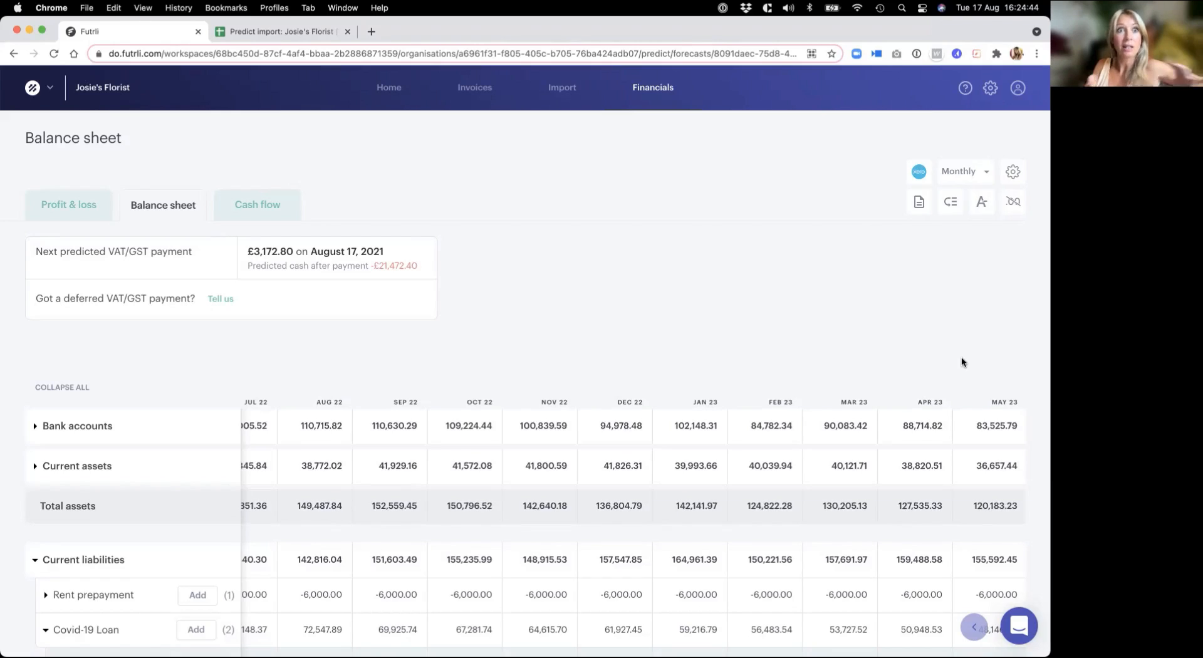
click(309, 32)
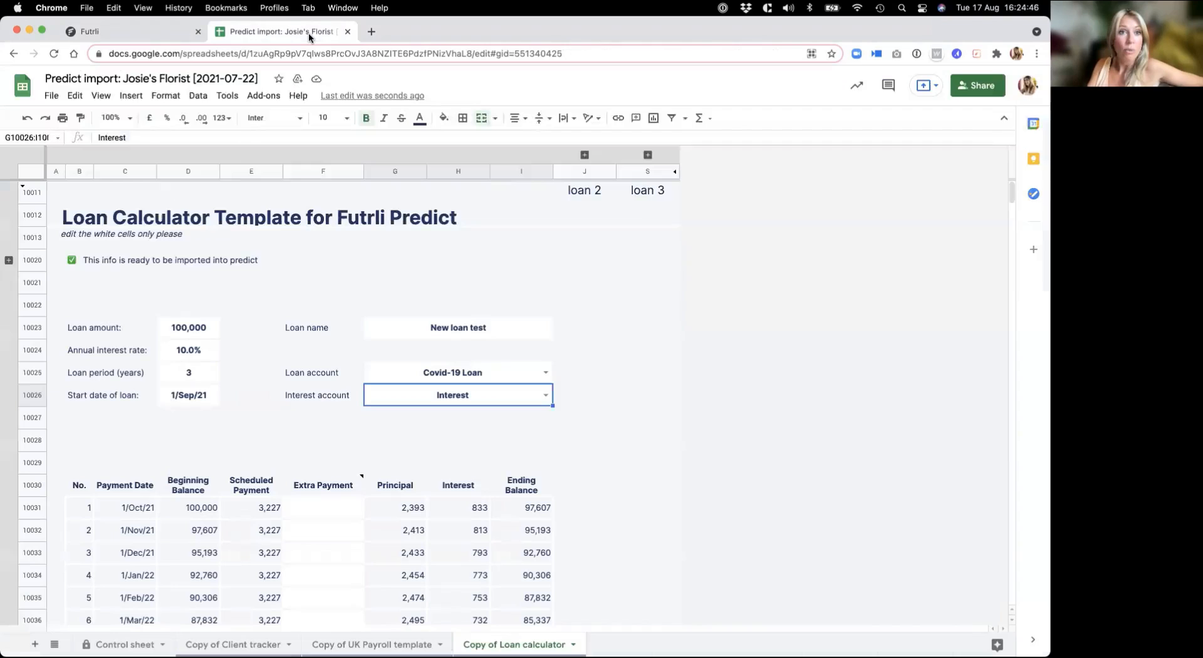
click(125, 645)
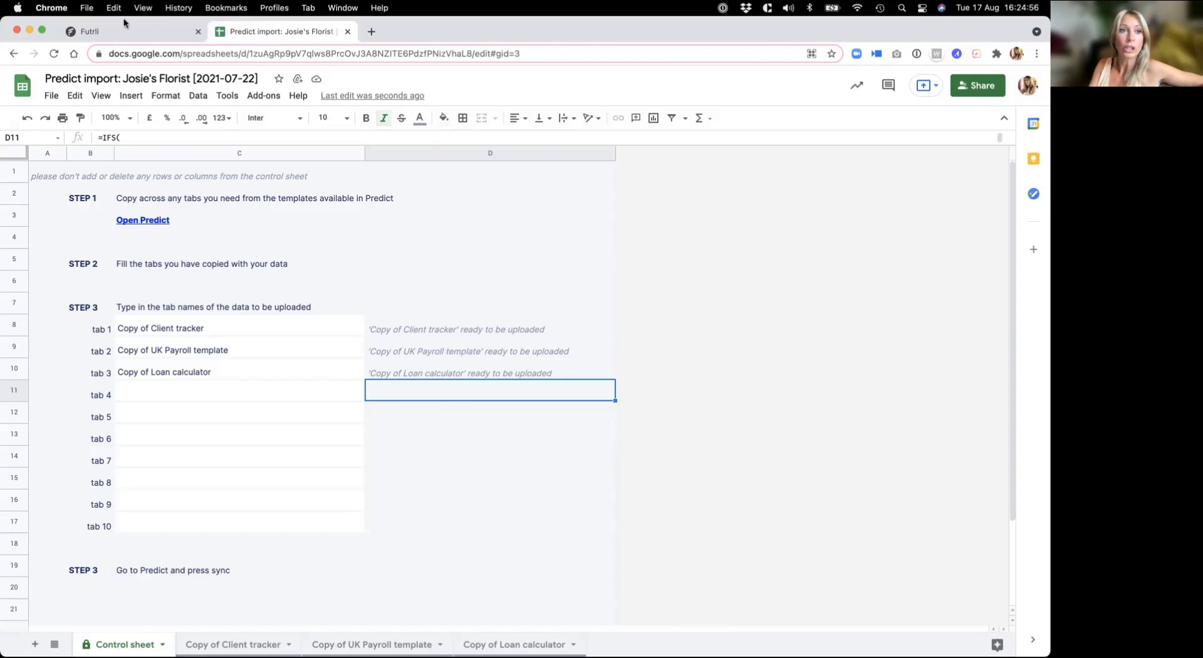
Step: Return to Futrli, open the Cash flow statement and expand Starting balance to inspect the monthly cash movements
click(133, 31)
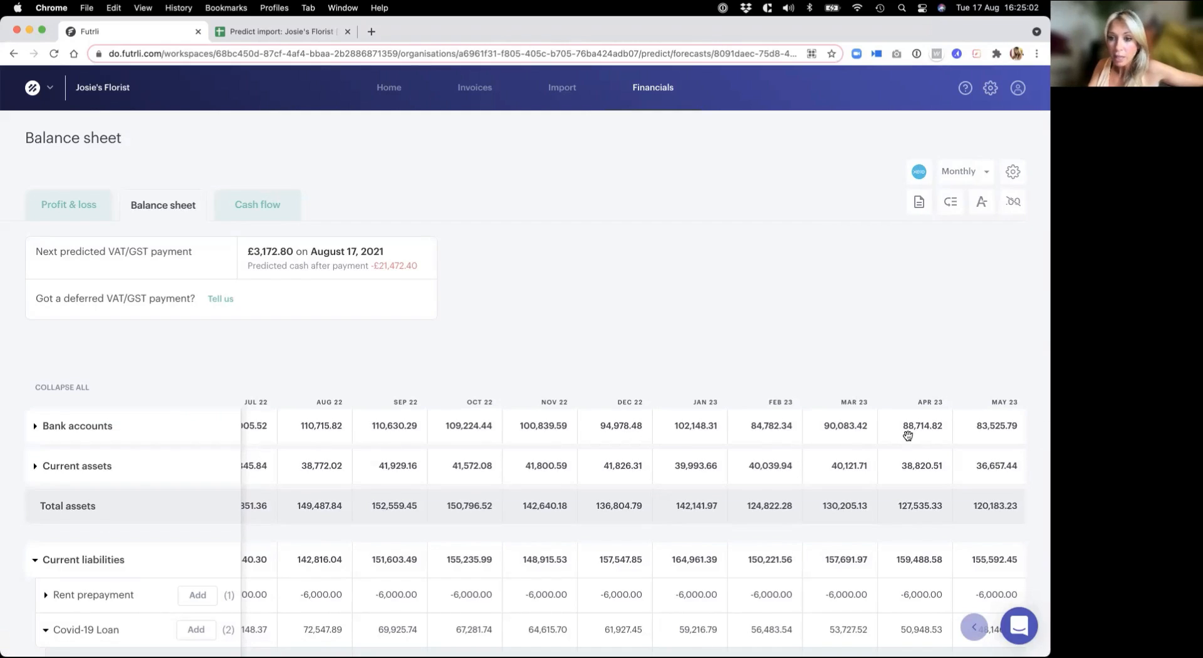
click(262, 205)
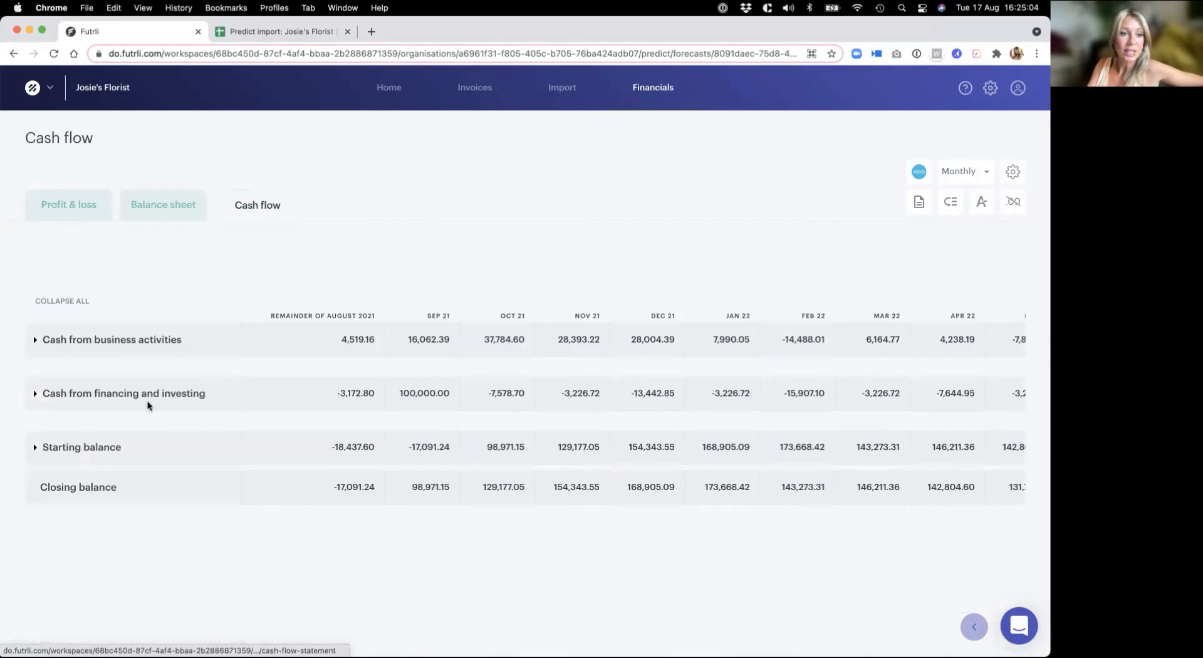
click(35, 447)
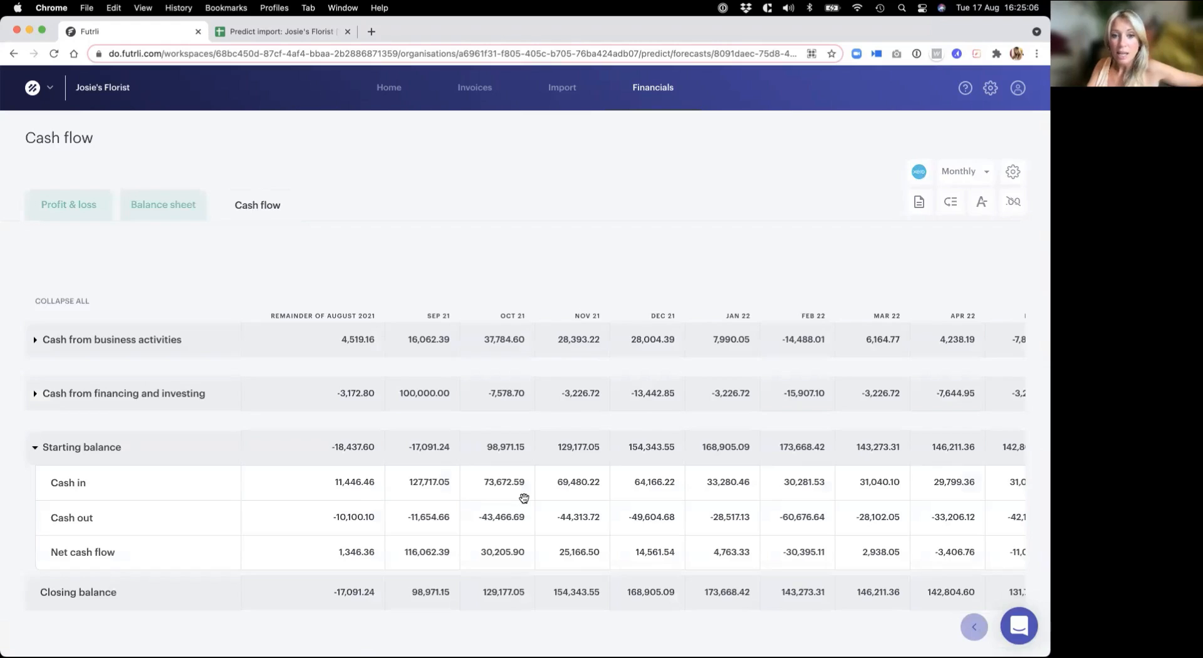
scroll(524, 498, right, 5)
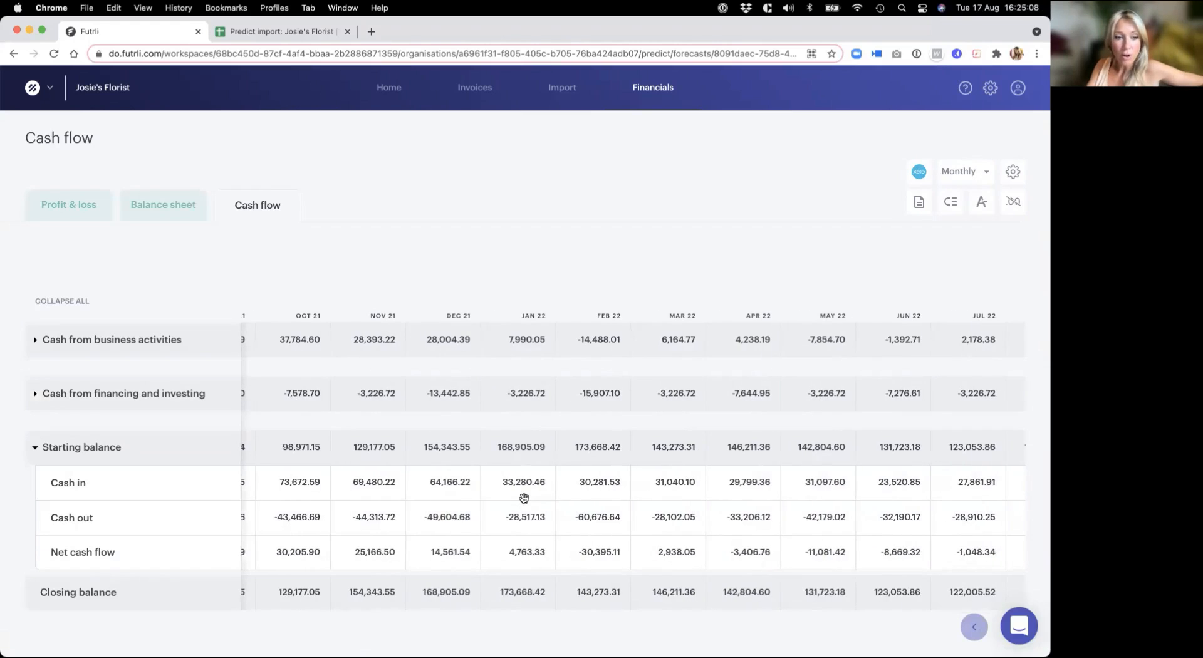
scroll(684, 596, right, 2)
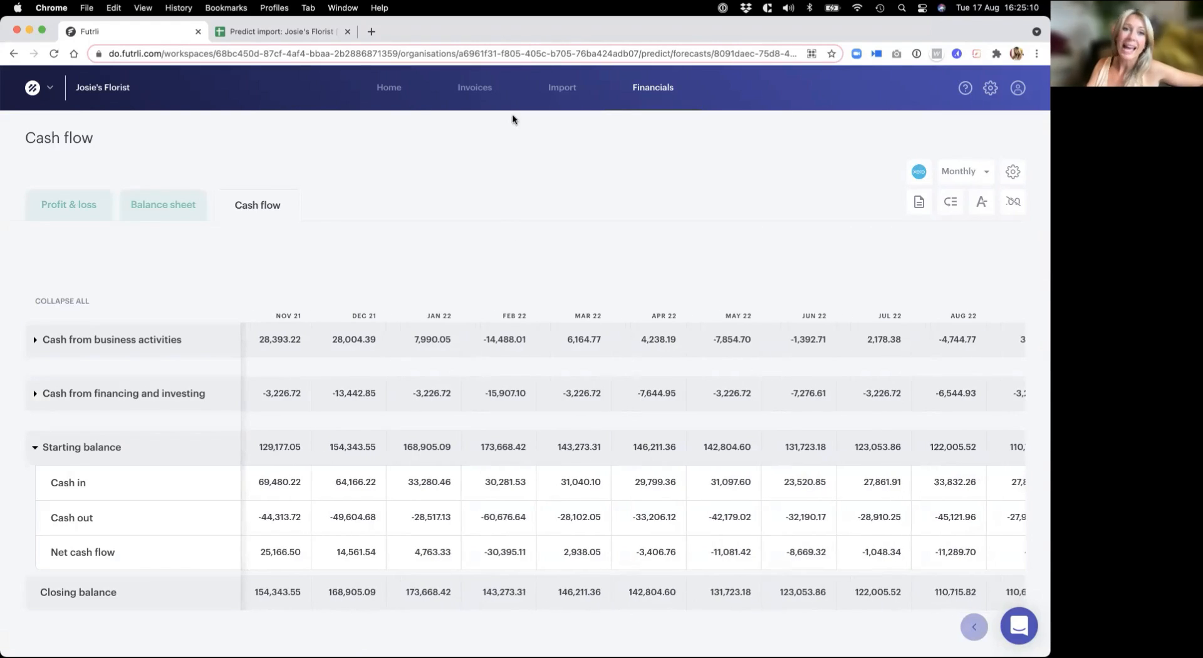
Step: Open the forecast's Home page and review the daily cash balance across the months through January 2024
click(389, 100)
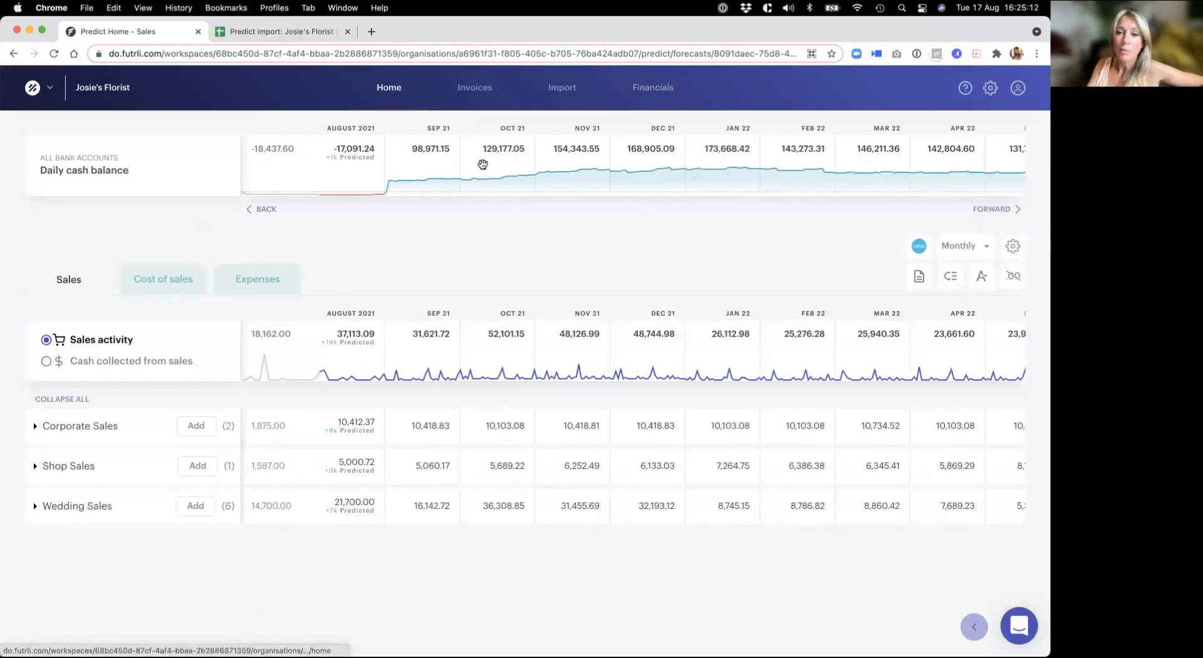
scroll(483, 164, right, 2)
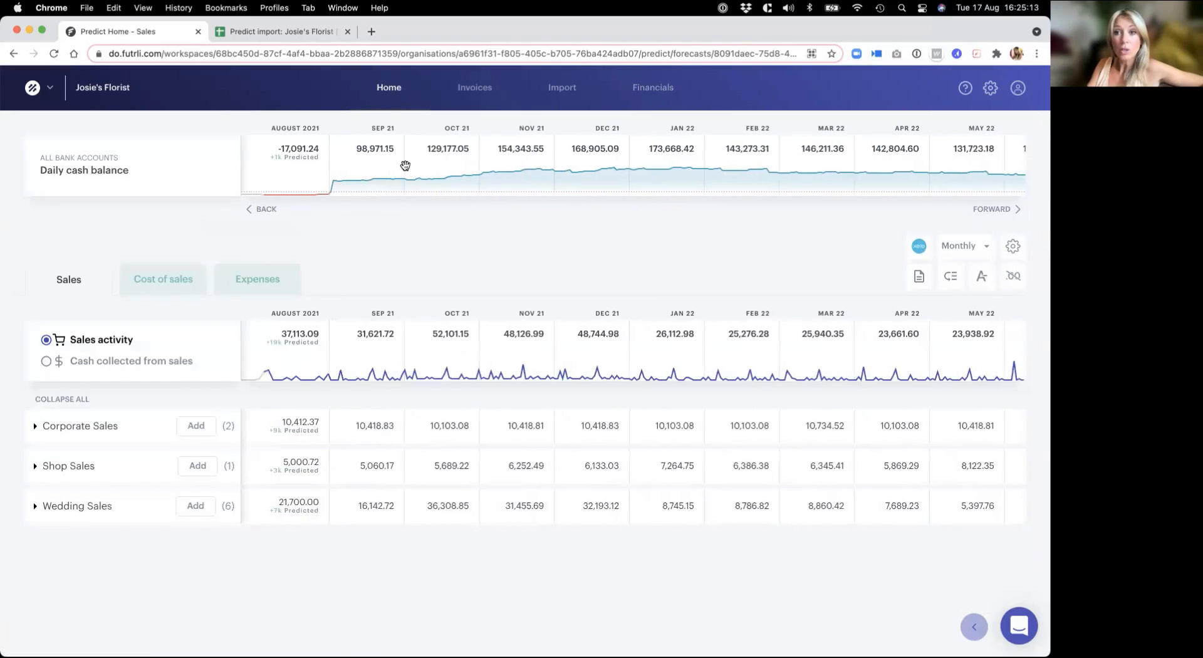
scroll(405, 166, right, 5)
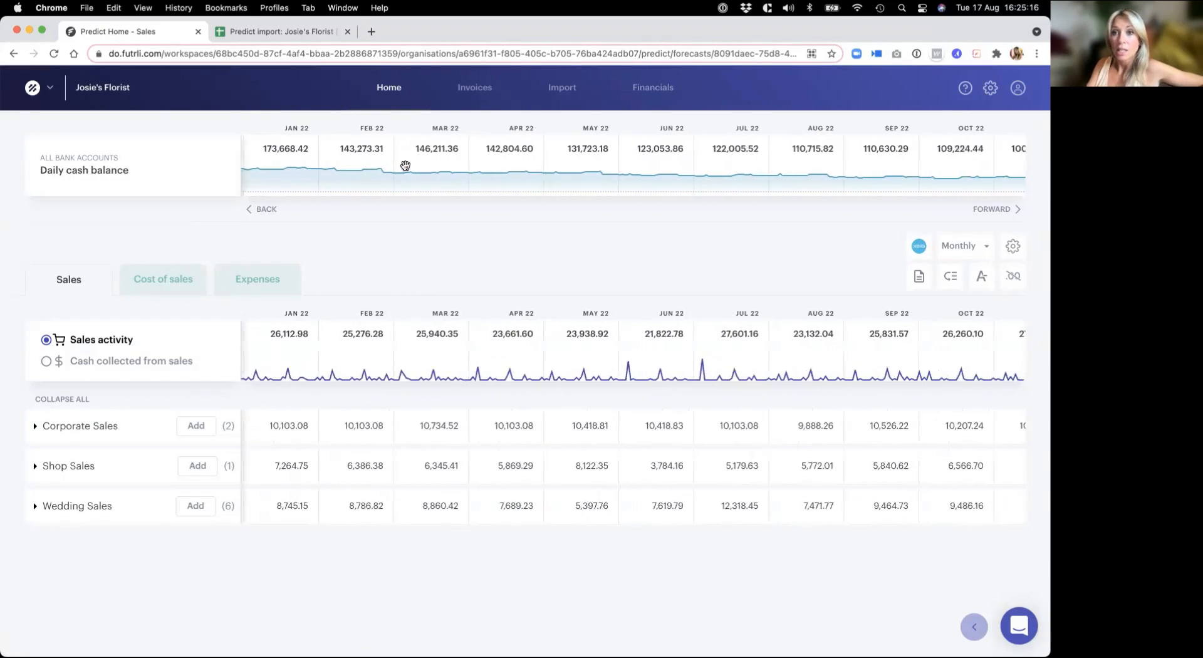
scroll(405, 165, right, 7)
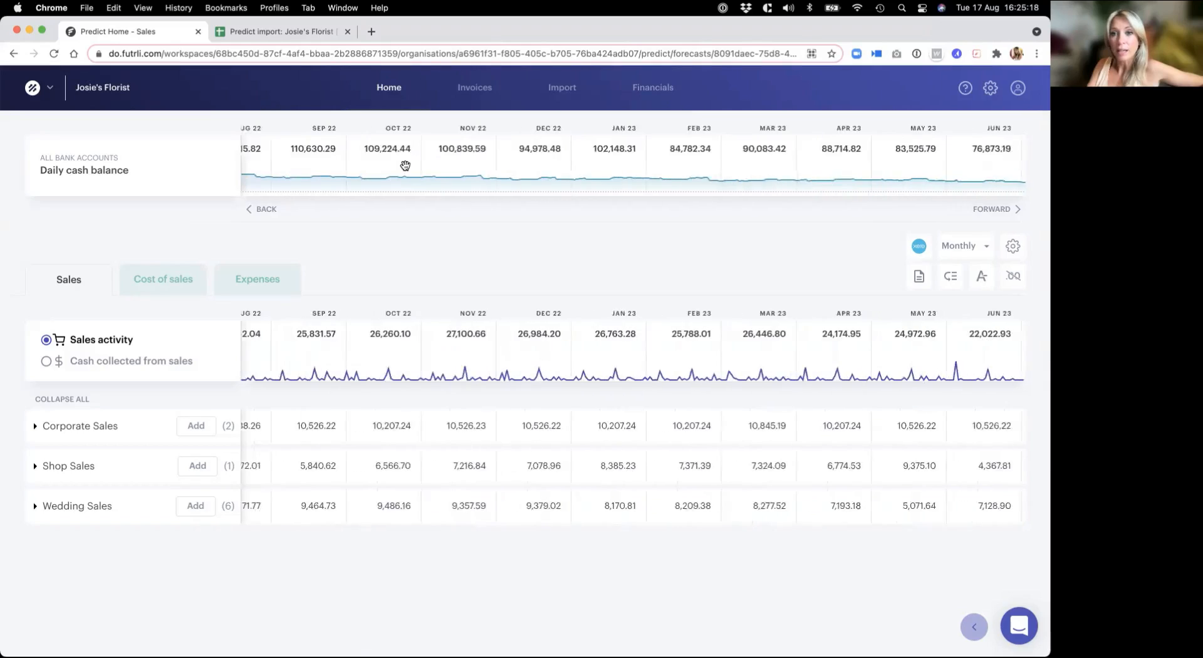
scroll(406, 166, right, 3)
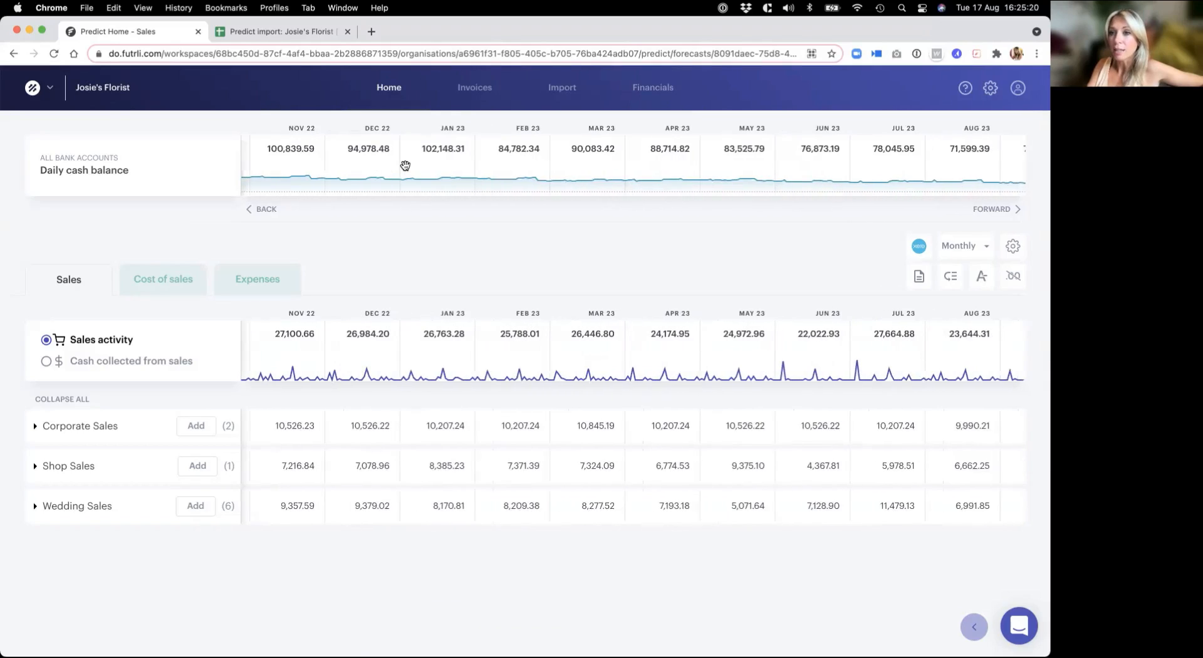
scroll(406, 166, right, 4)
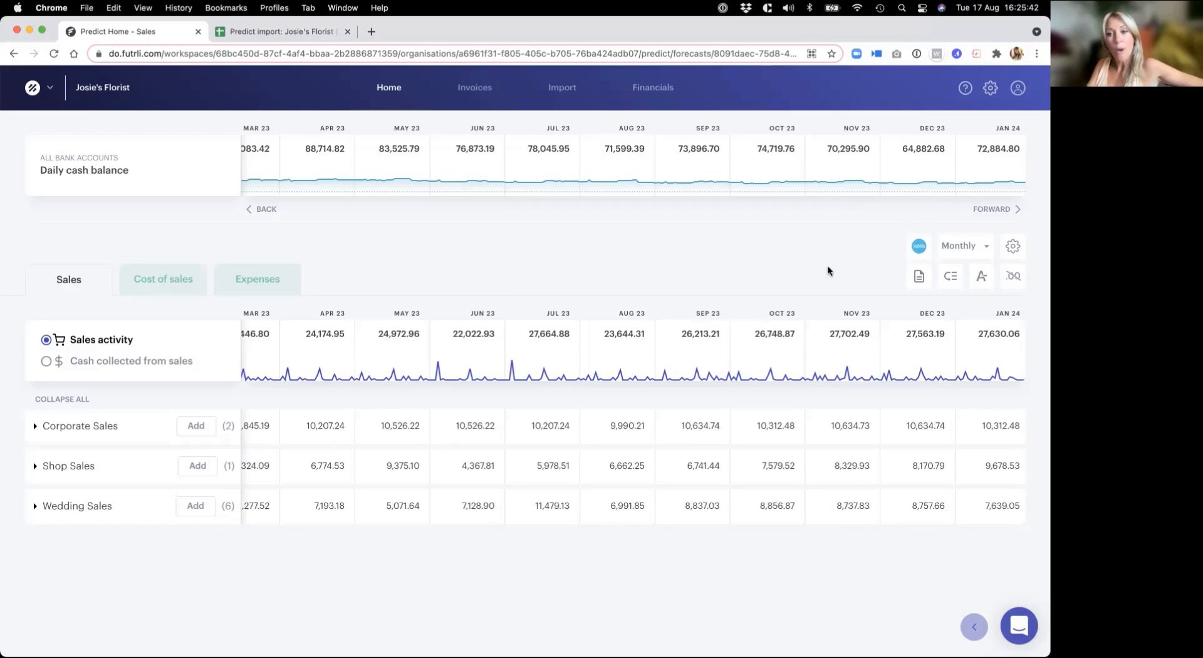
Step: Export the monthly report to Google Sheets and expand Expenses, Overheads and Interest in the exported Profit & Loss
click(919, 279)
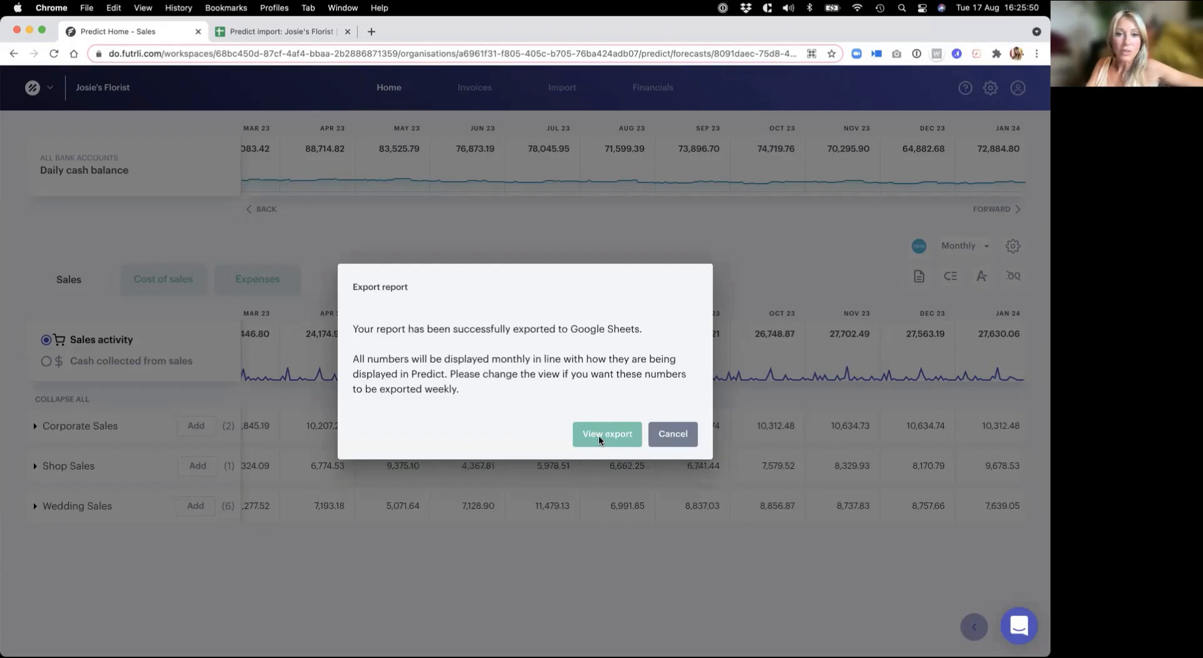
click(598, 435)
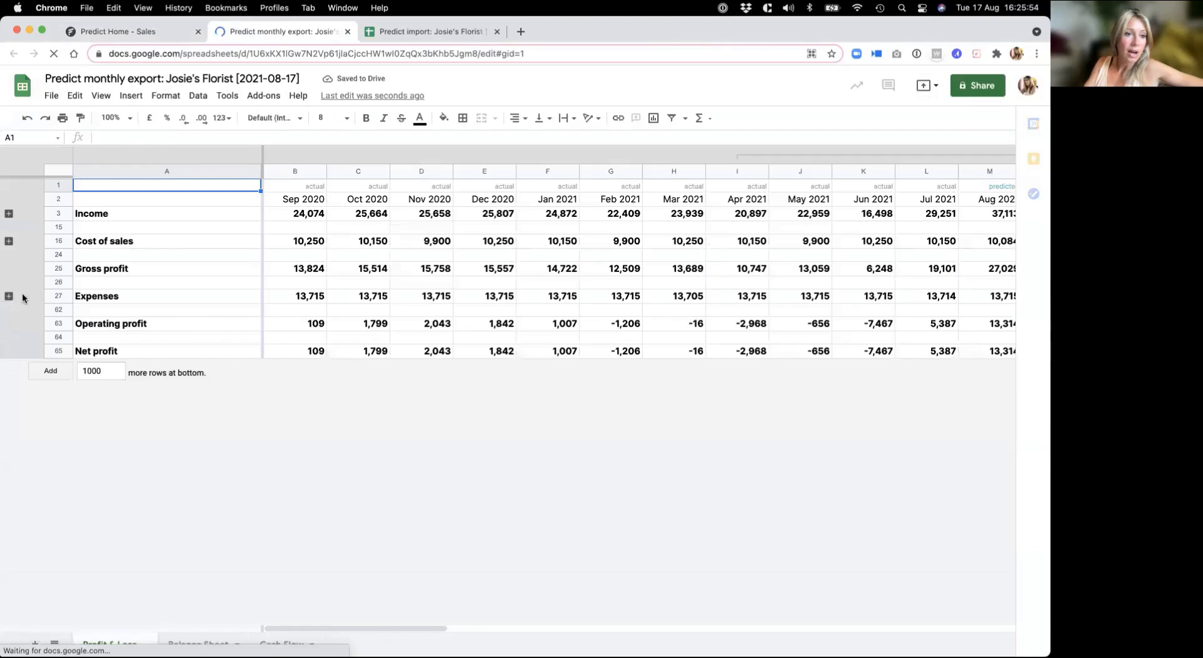
click(9, 296)
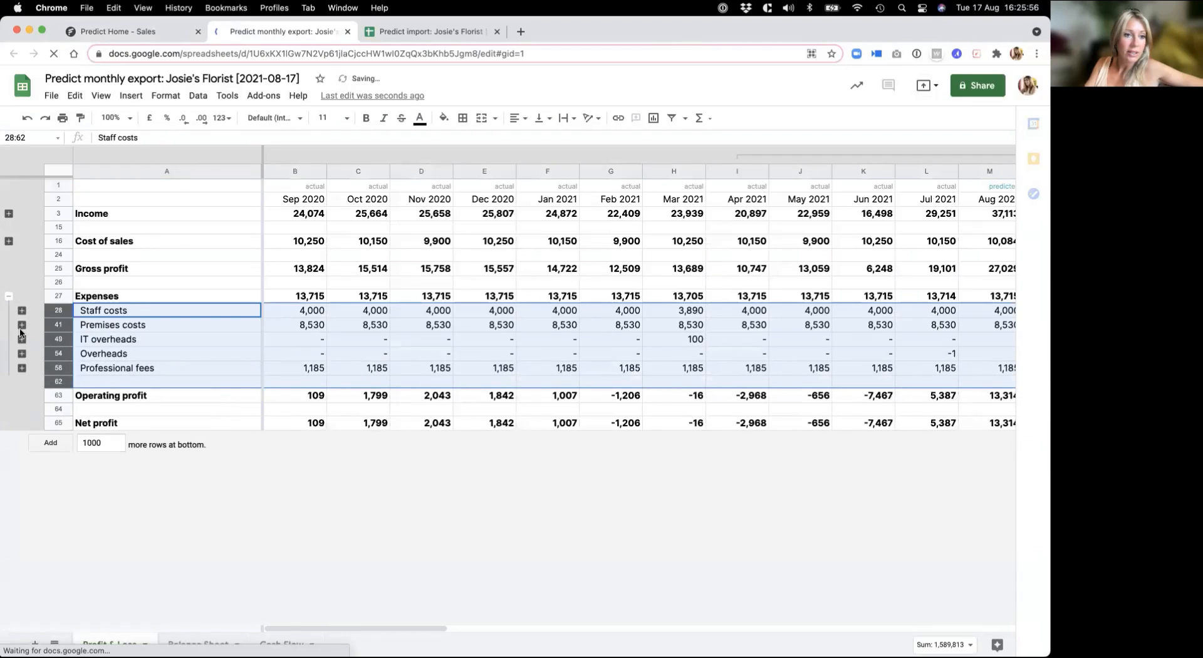
click(21, 353)
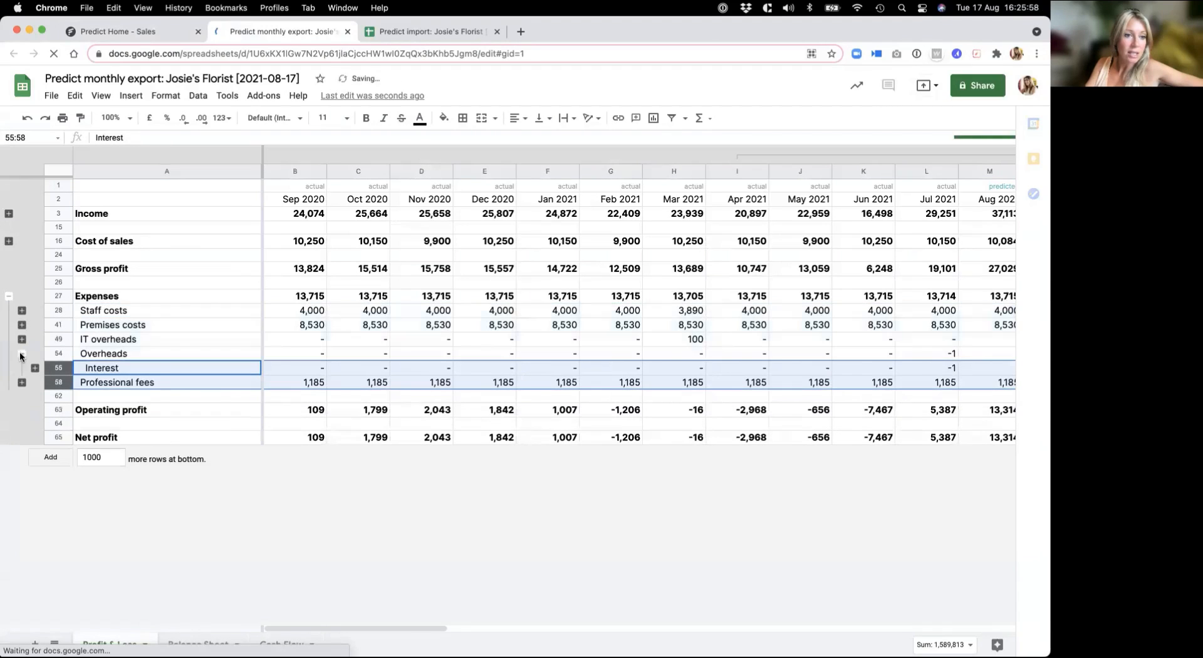
click(36, 368)
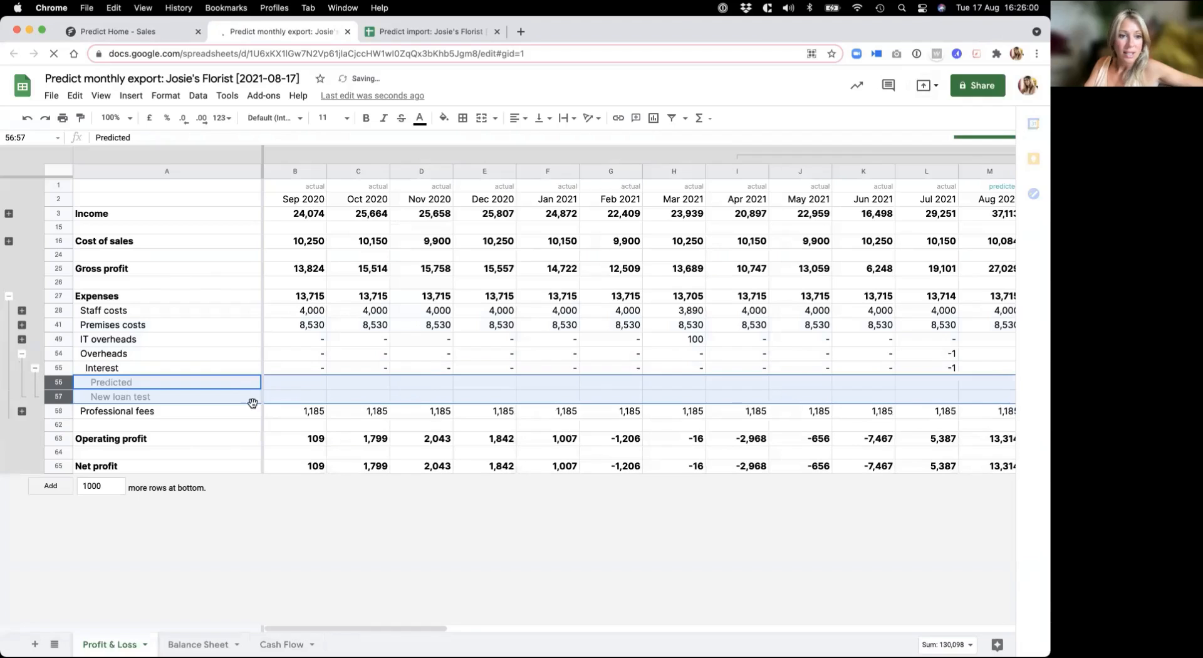
Step: Review the New loan test interest across the predicted months, collapsing and re-expanding the FY-2023 monthly columns
scroll(629, 388, right, 15)
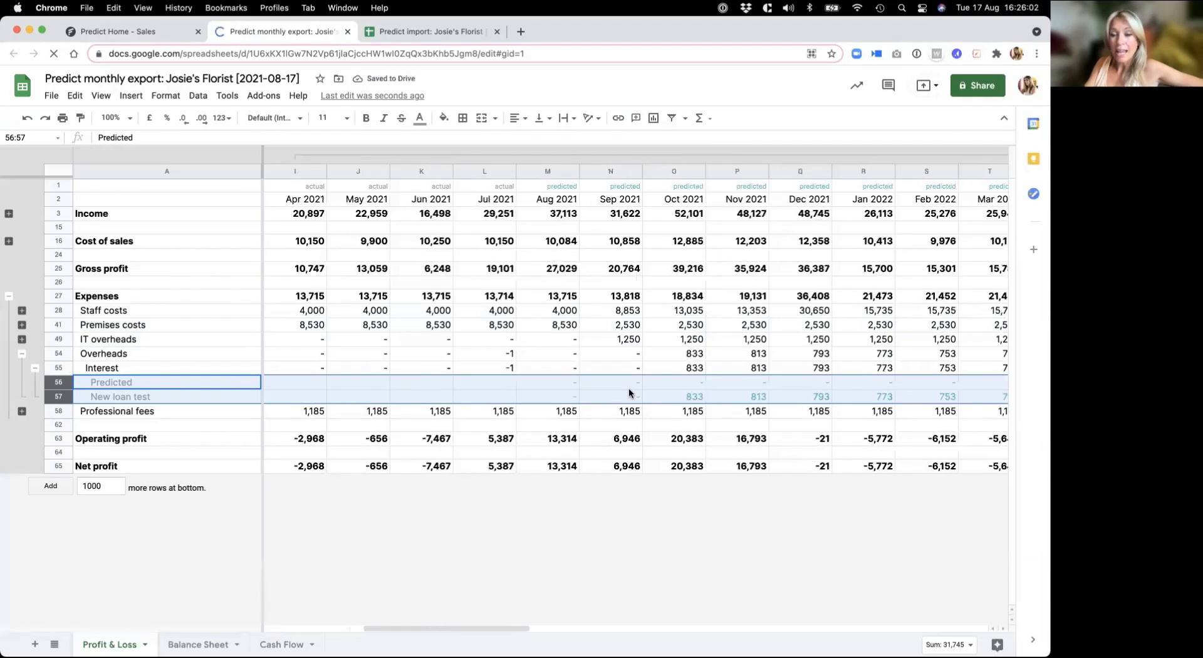
click(674, 154)
scroll(498, 388, right, 8)
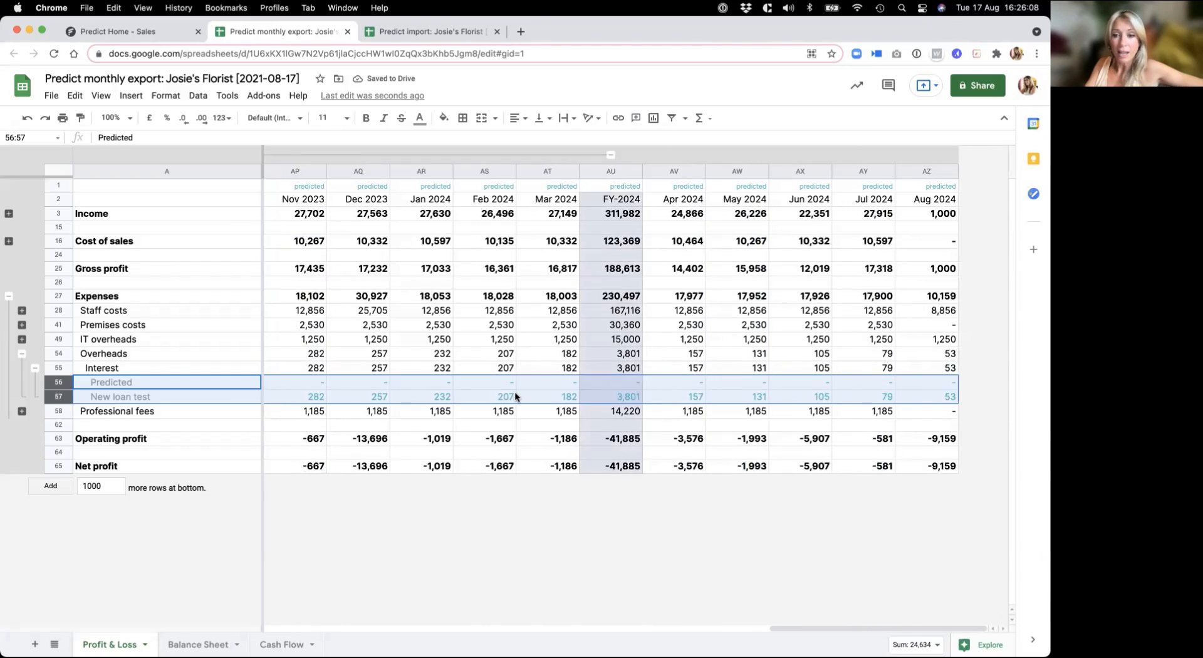
scroll(515, 394, left, 5)
scroll(515, 395, left, 20)
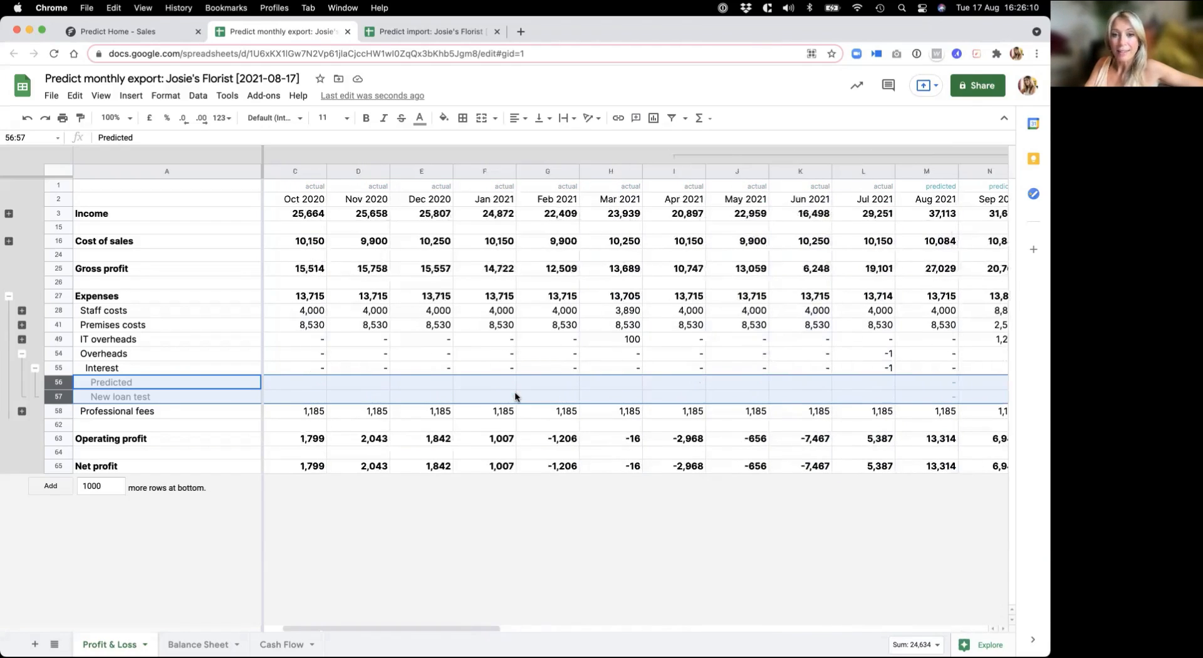
scroll(515, 395, right, 1)
scroll(515, 396, right, 15)
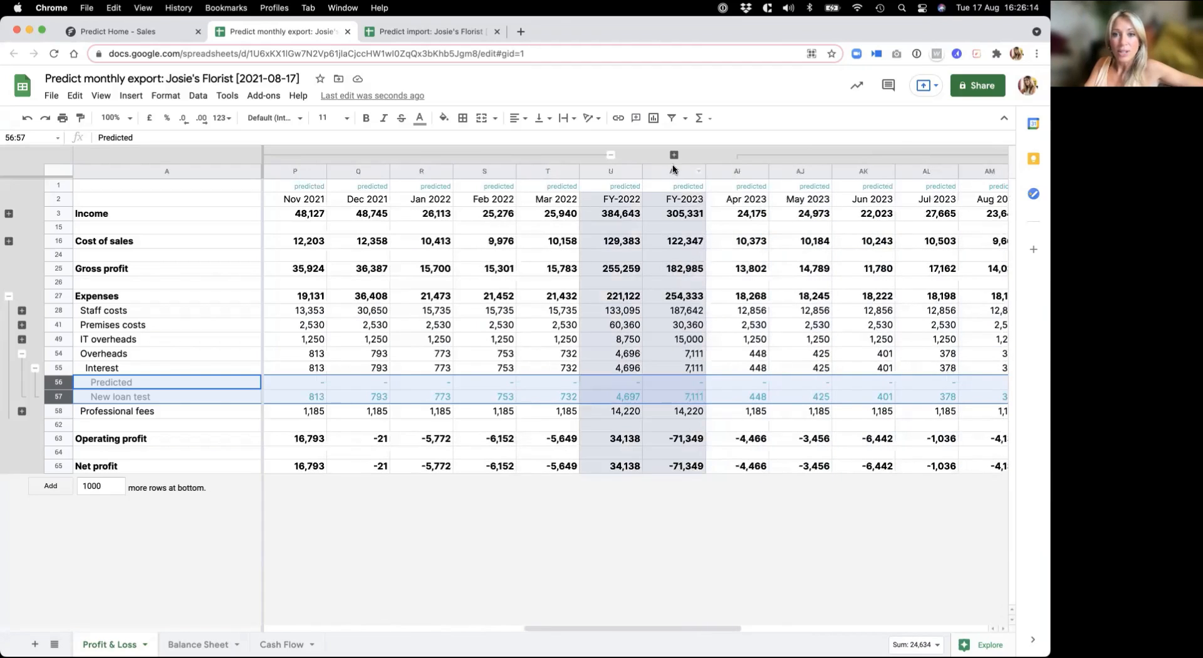
click(673, 155)
scroll(659, 269, right, 4)
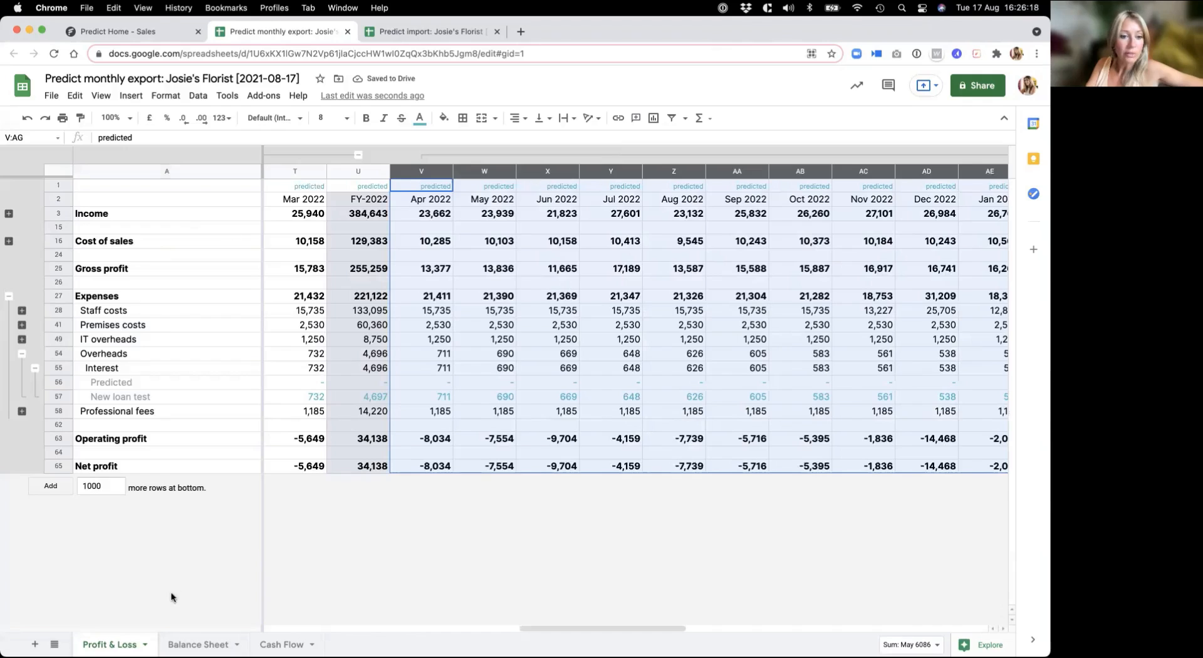
Step: Open the export's Balance Sheet and expand Covid-19 Loan under Current liabilities to inspect the New loan test amounts across the predicted months
click(198, 644)
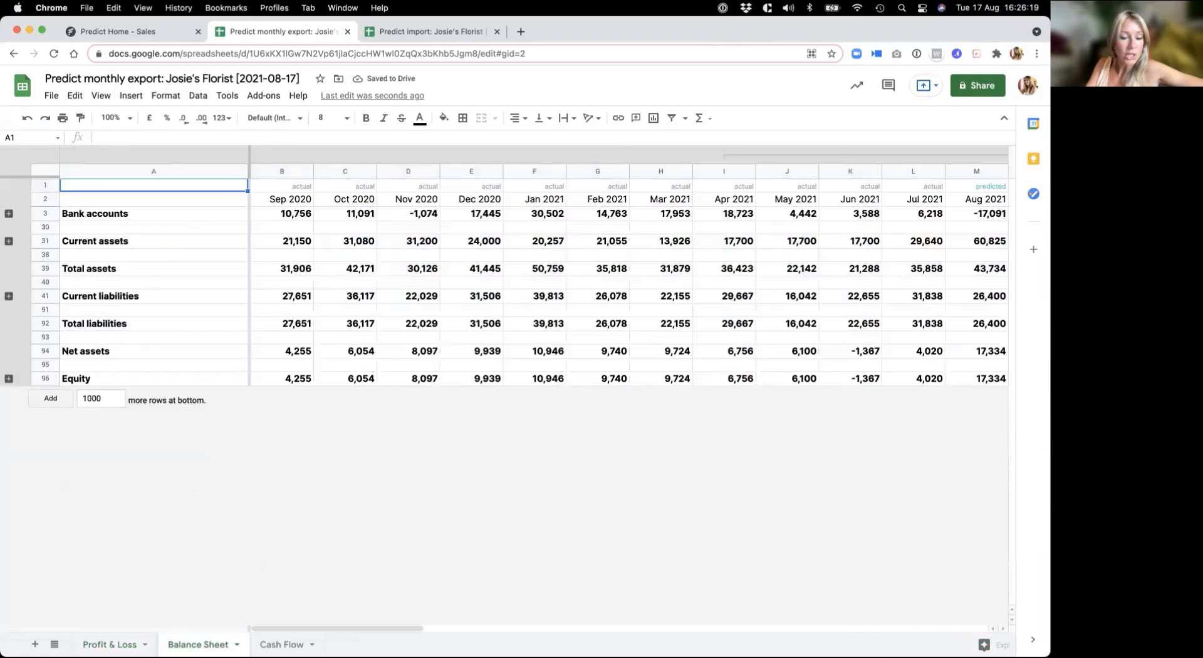
click(9, 297)
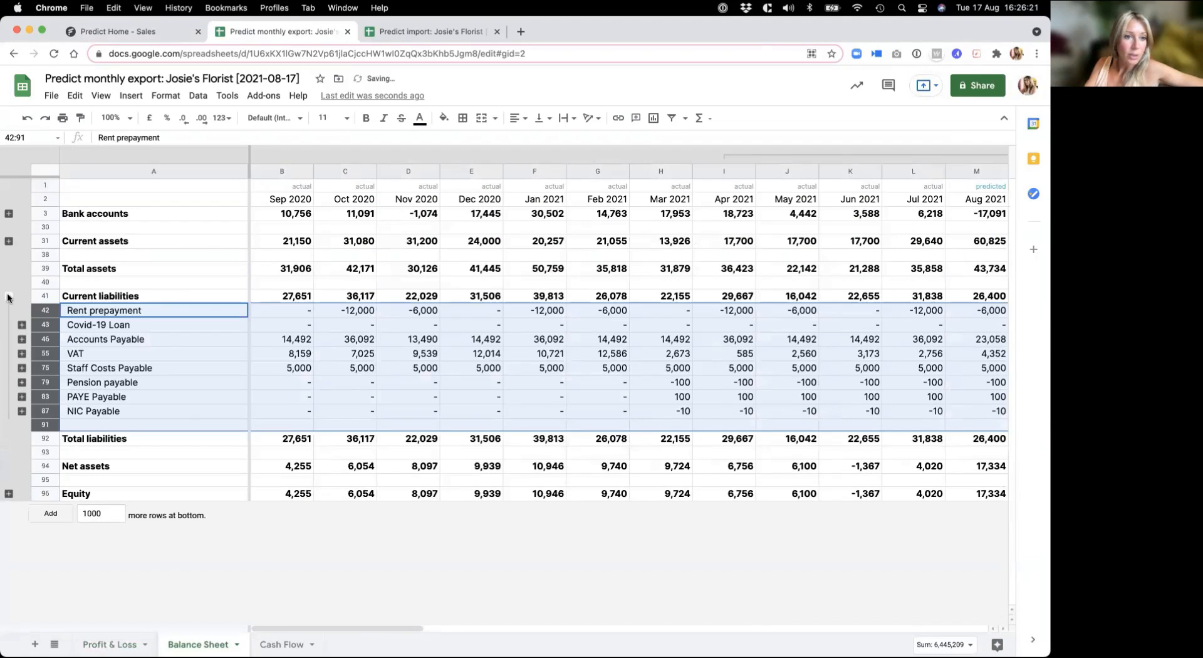
click(23, 325)
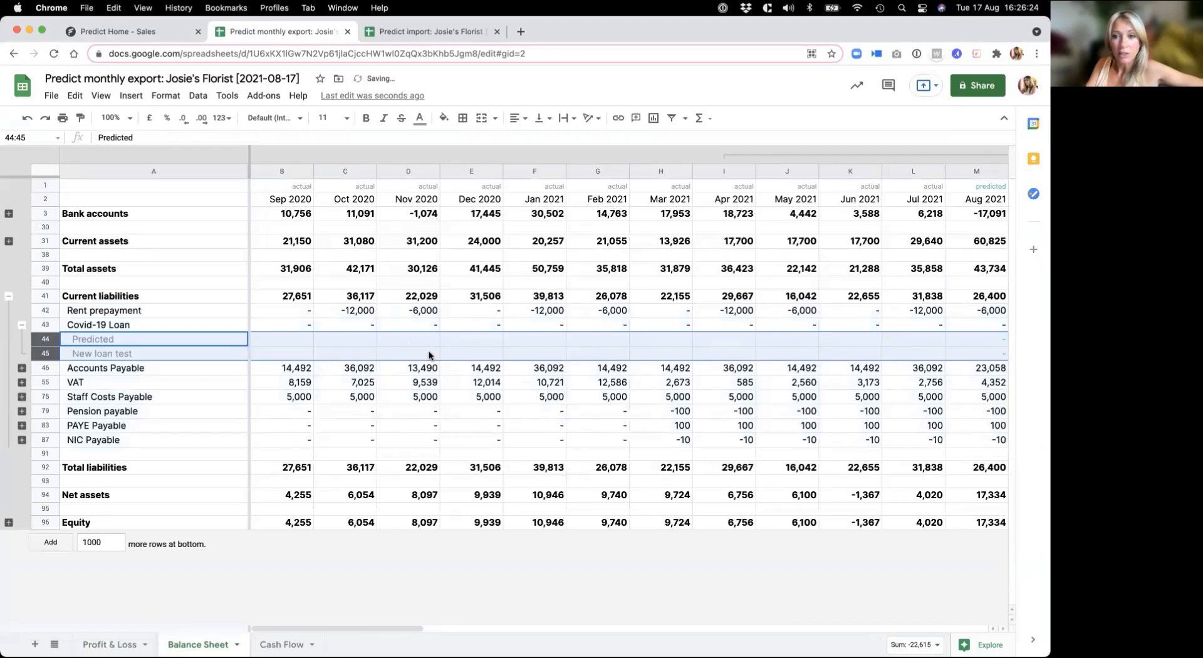
scroll(428, 354, right, 3)
scroll(429, 355, right, 5)
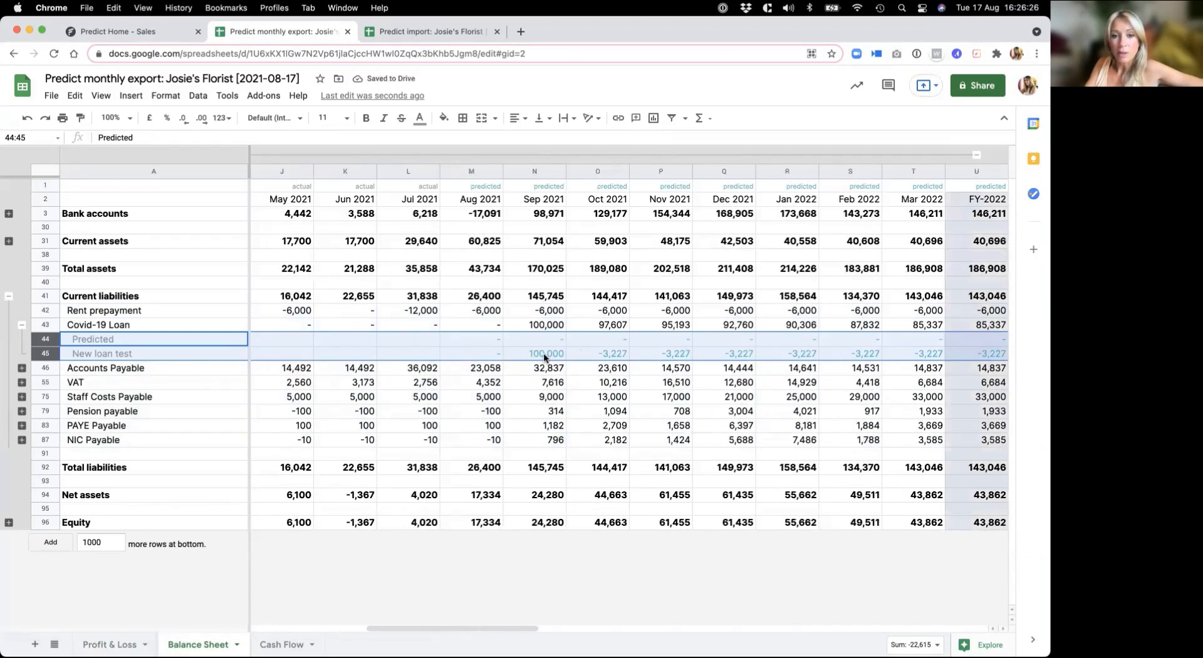
scroll(544, 356, right, 10)
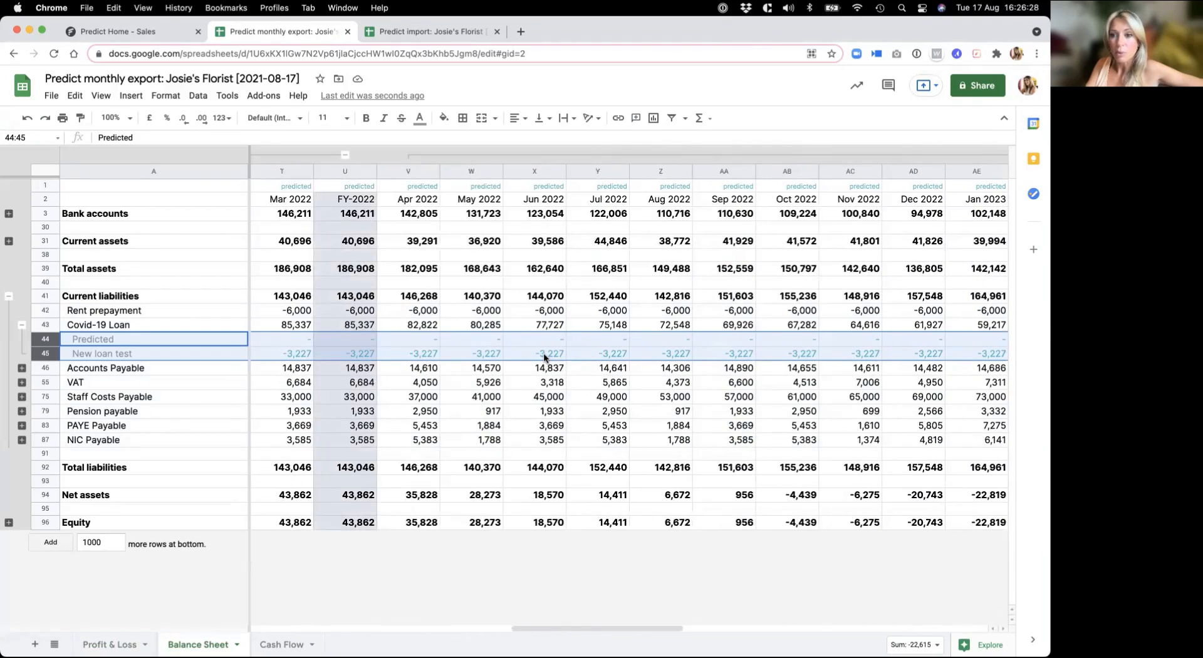
scroll(544, 356, right, 13)
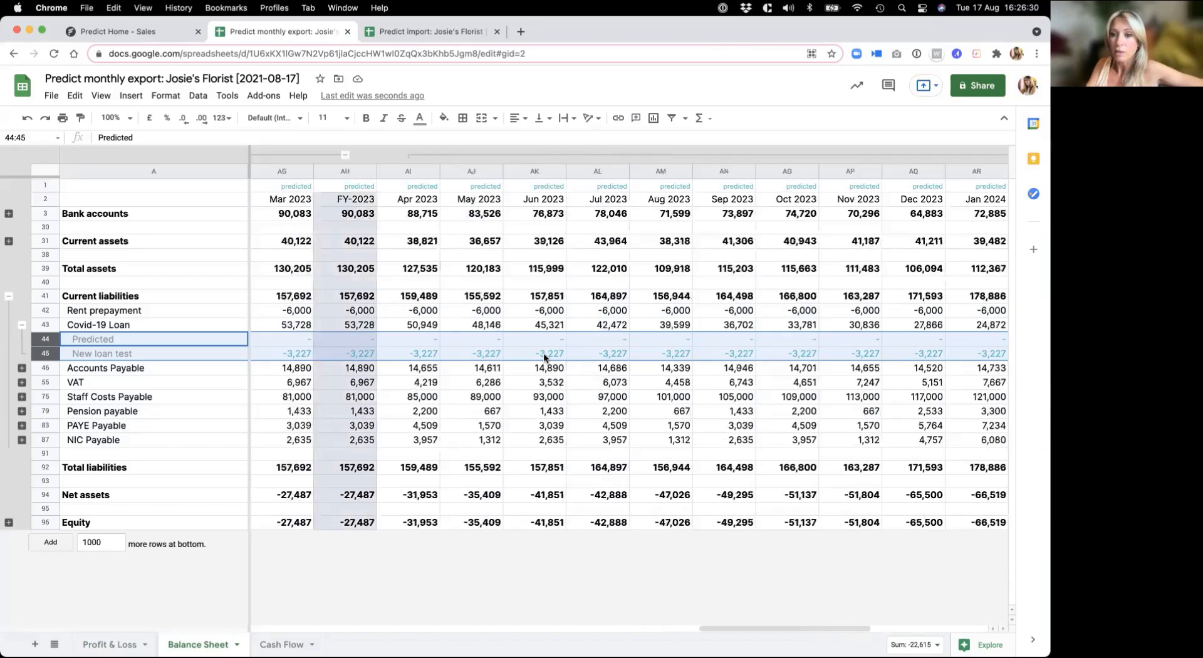
scroll(544, 357, right, 6)
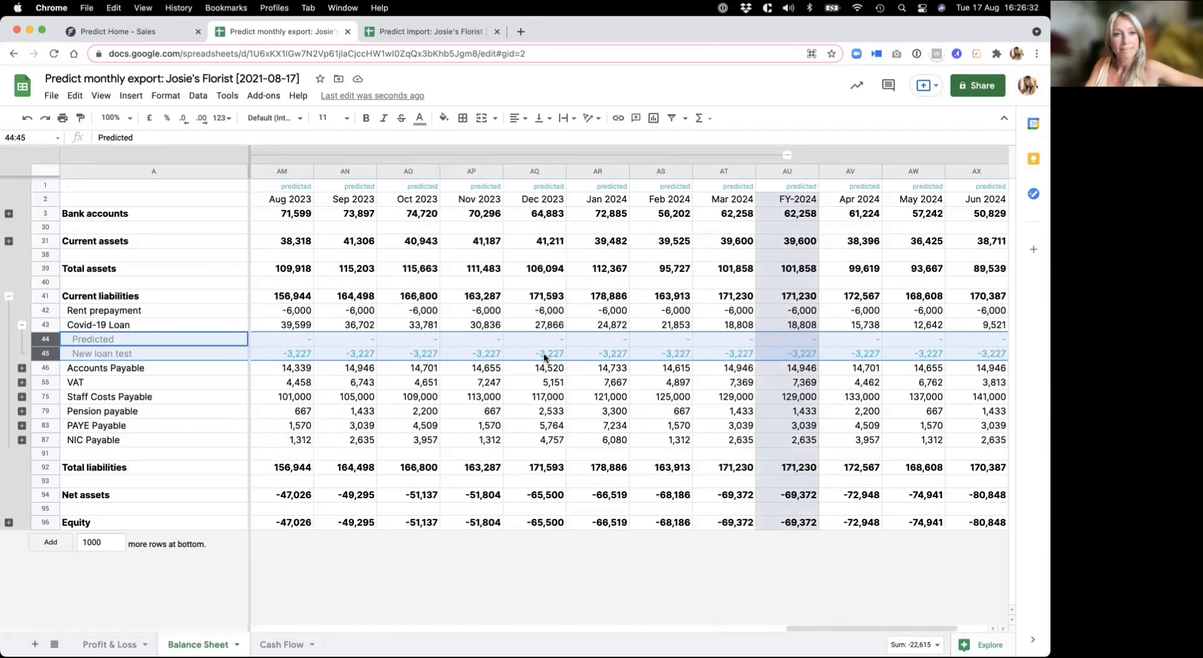